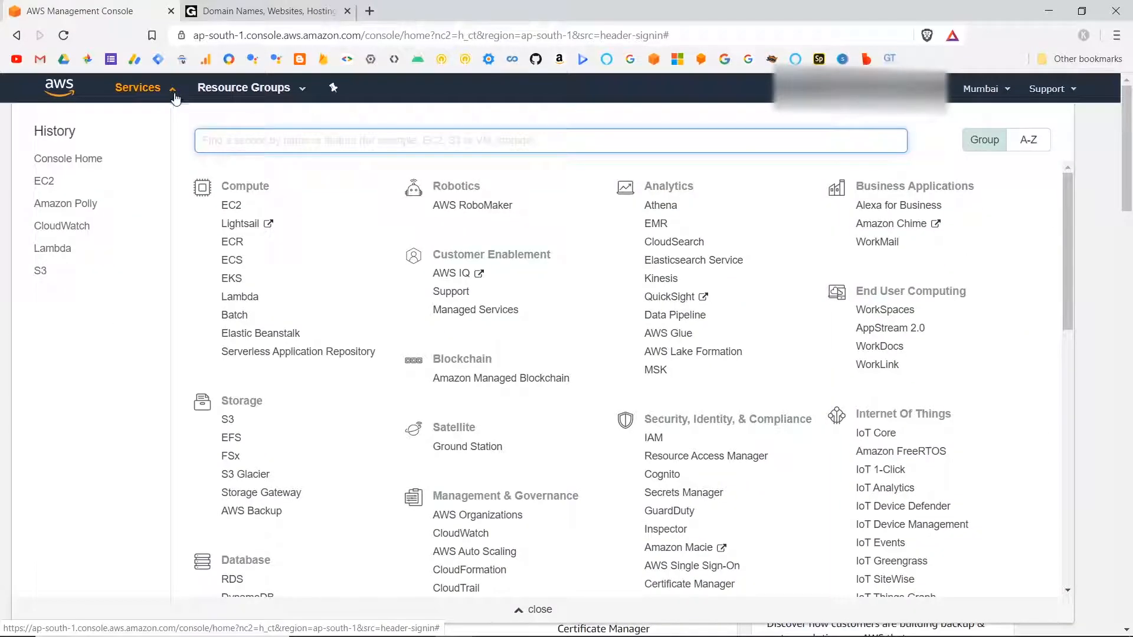
# Open the EC2 service and start the wizard for launching a new instance.
pyautogui.click(231, 206)
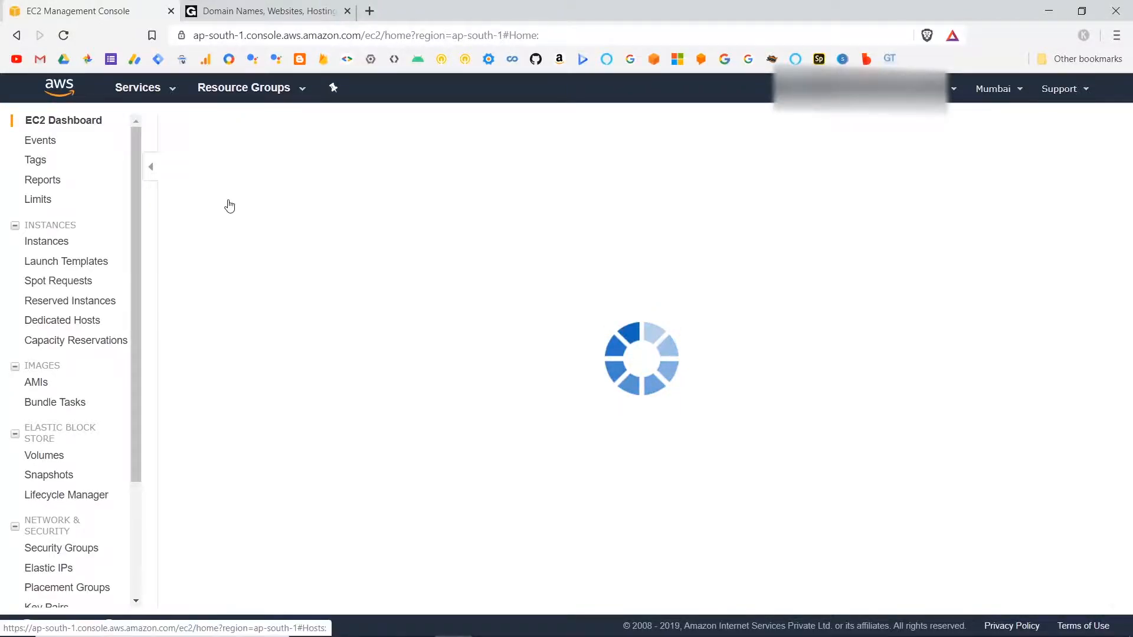
pyautogui.click(244, 402)
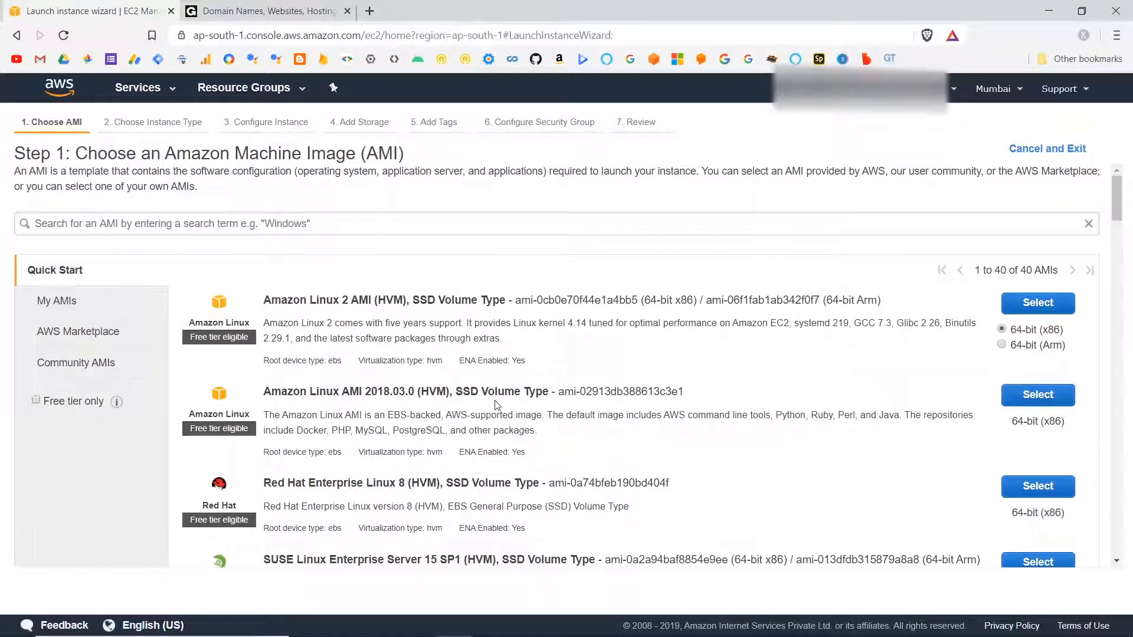
pyautogui.scroll(-5, 497, 404)
pyautogui.scroll(5, 497, 405)
# Search the AWS Marketplace images for wordpress and choose WordPress Certified by Bitnami and Automattic for the instance.
pyautogui.click(117, 337)
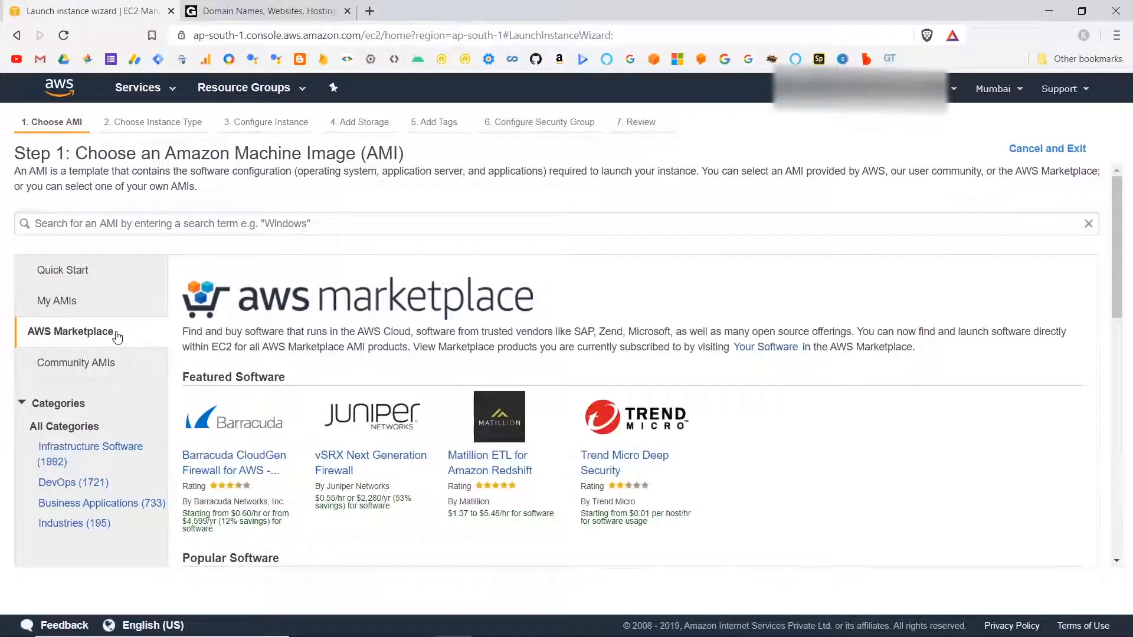
pyautogui.click(280, 224)
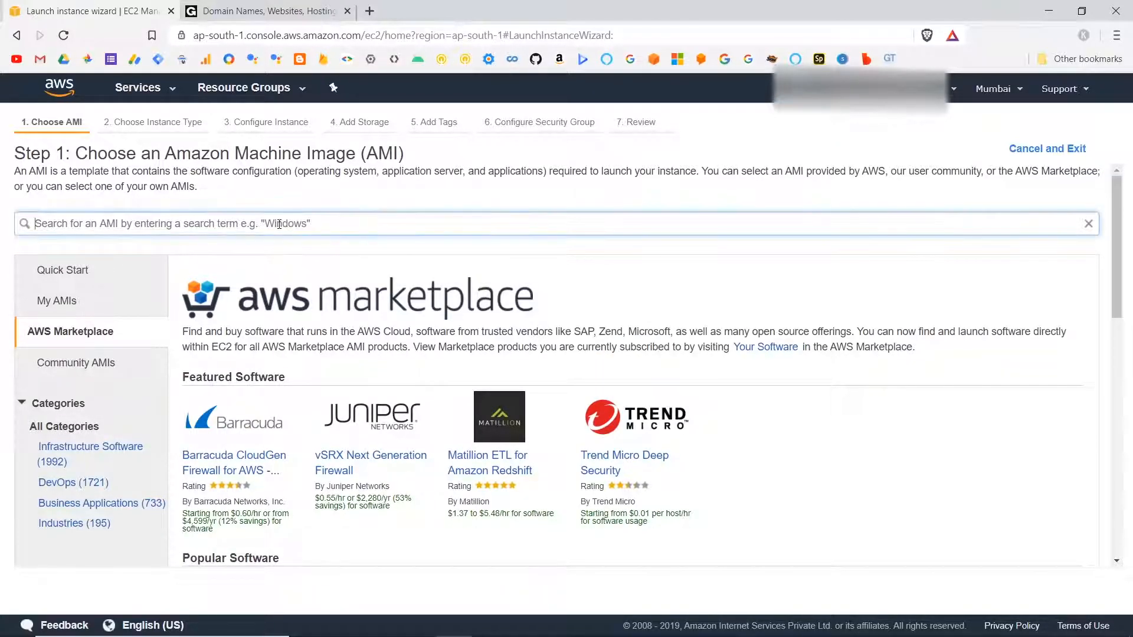
pyautogui.write('wordpress')
pyautogui.press('Return')
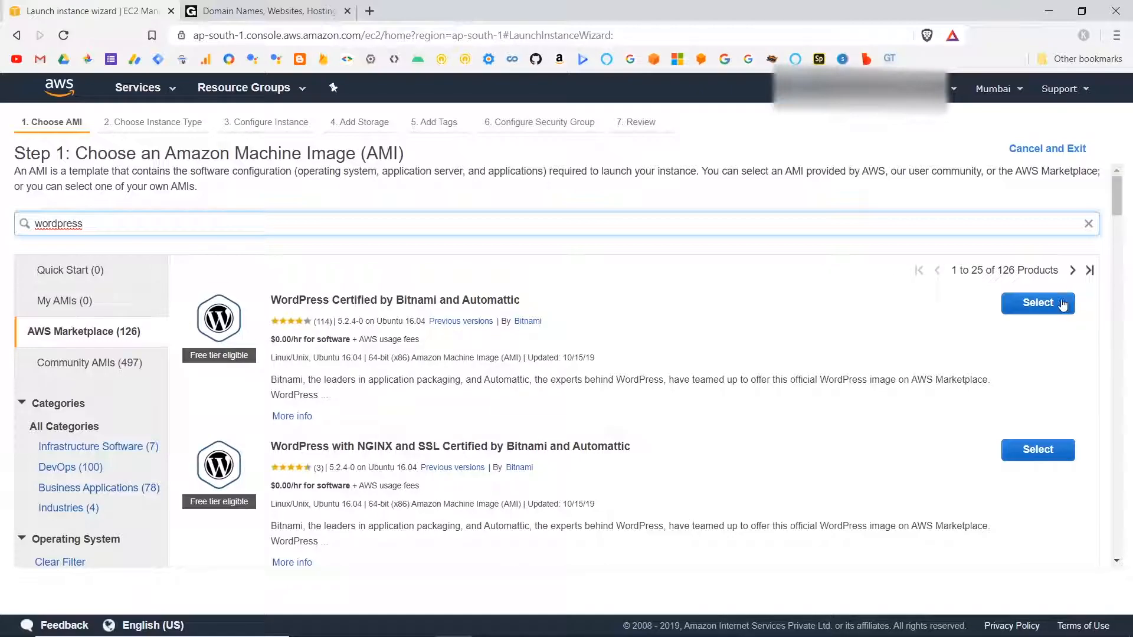
pyautogui.click(1050, 307)
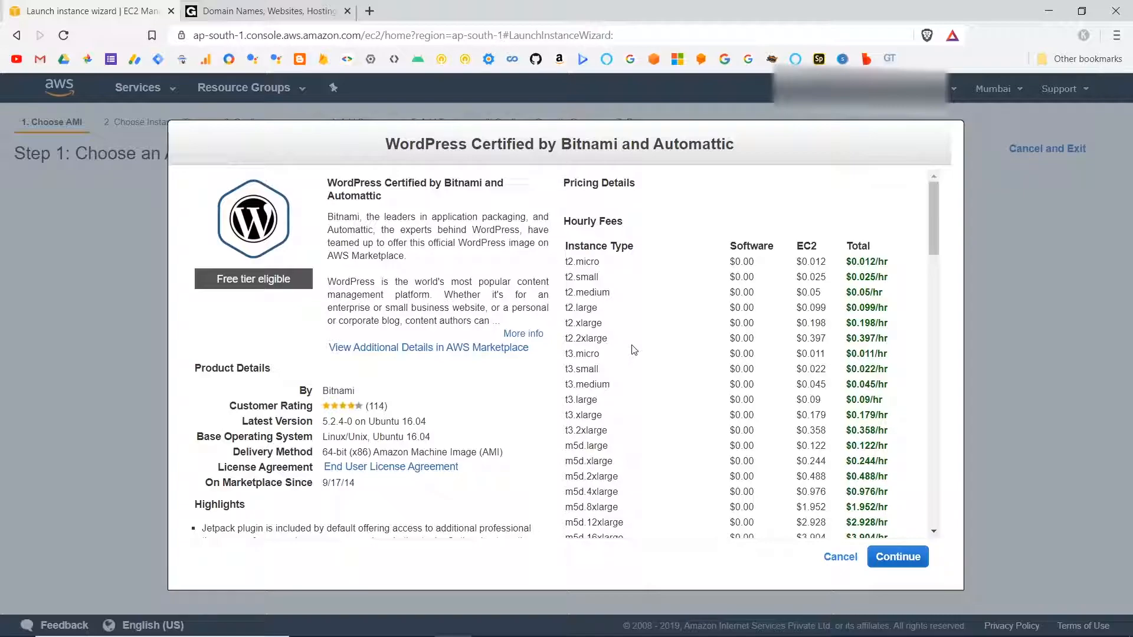
pyautogui.click(905, 556)
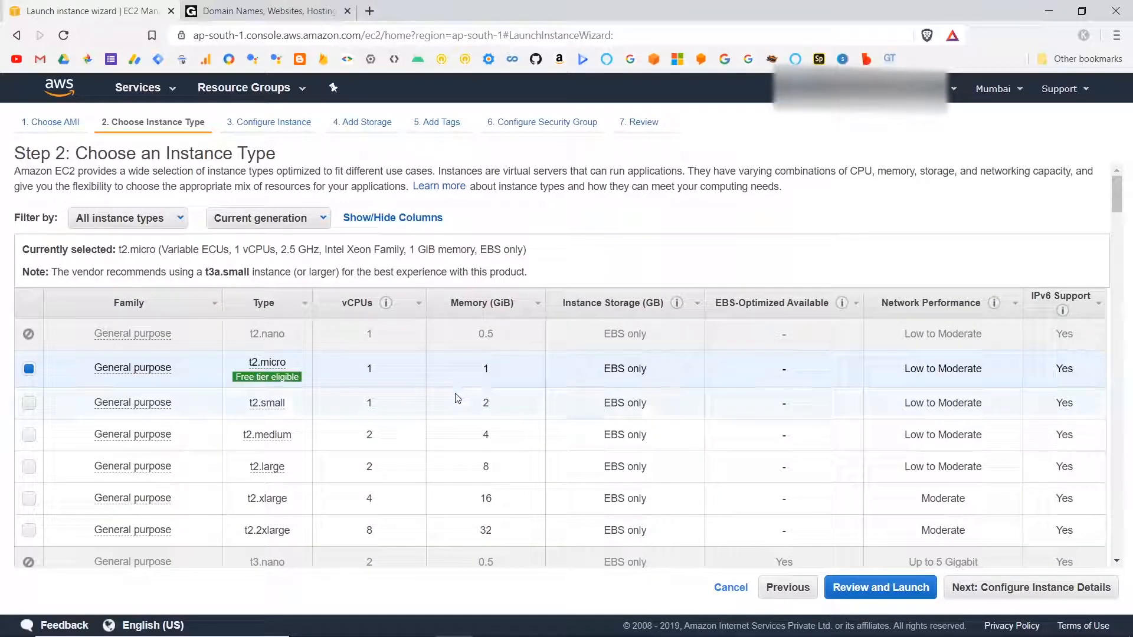
# Keep the free-tier eligible t2.micro instance type and proceed to the instance details.
pyautogui.scroll(-10, 458, 397)
pyautogui.scroll(10, 458, 398)
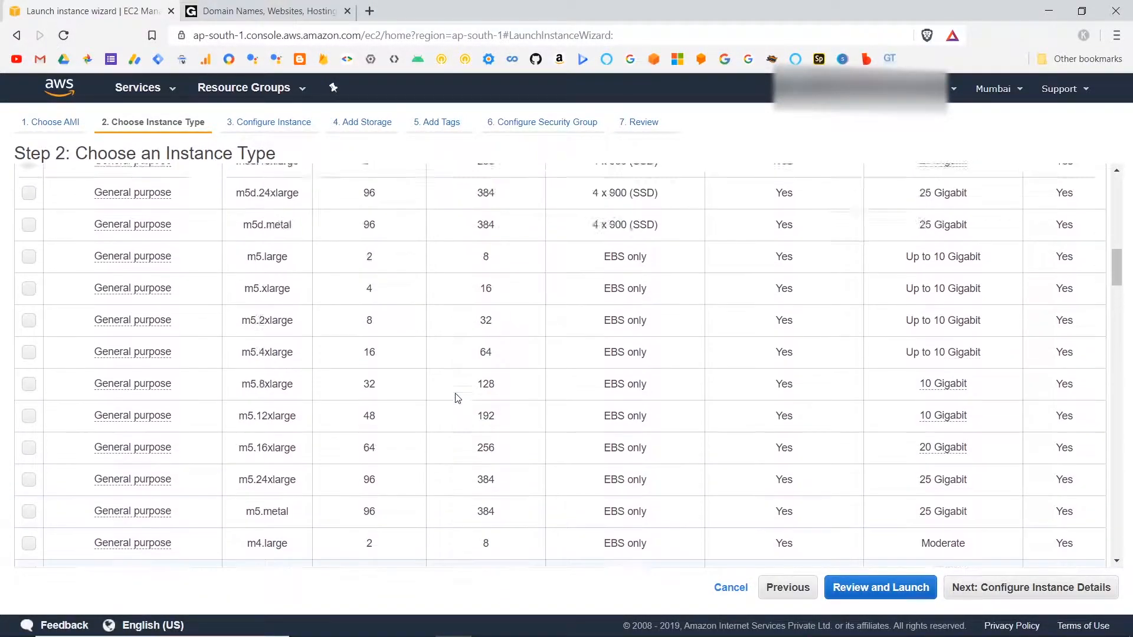
pyautogui.scroll(4, 458, 399)
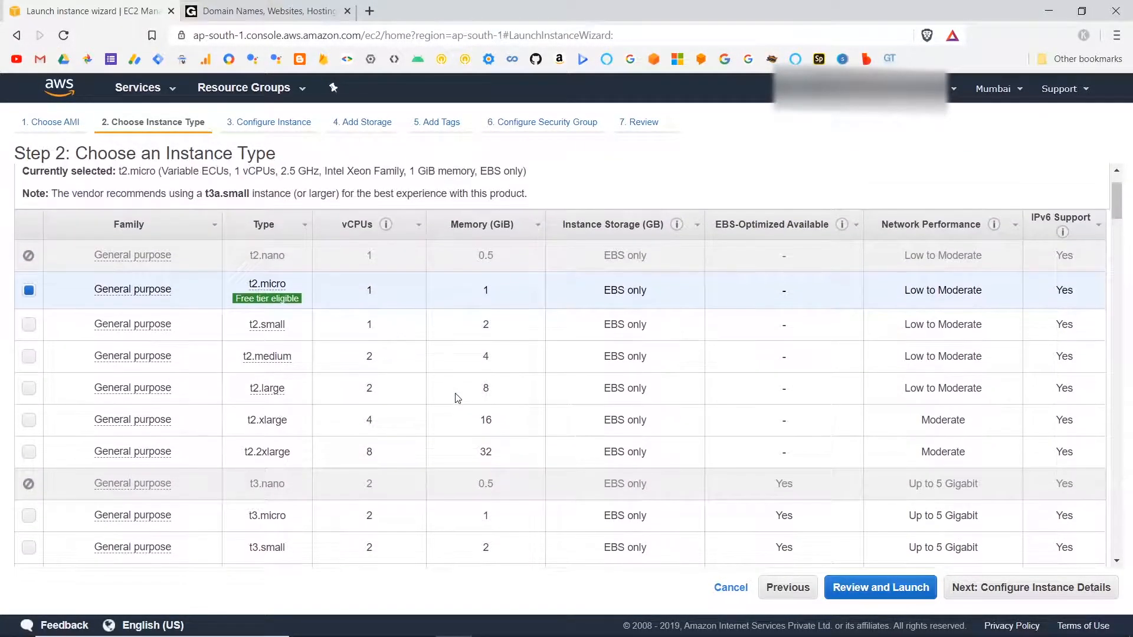
pyautogui.moveTo(269, 324)
pyautogui.moveTo(237, 306)
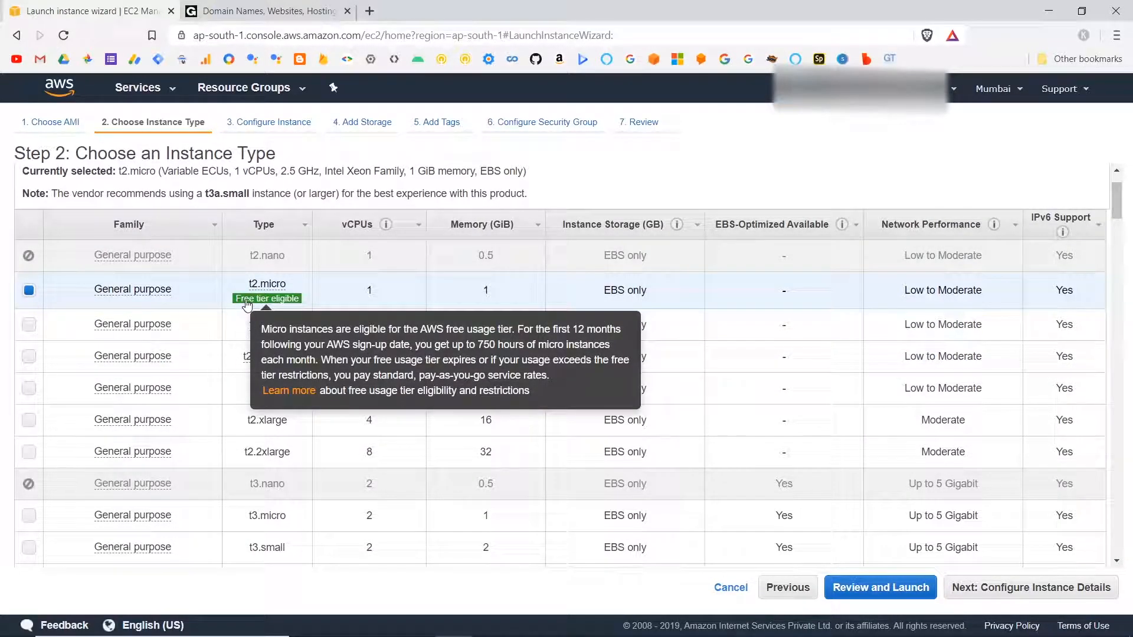
pyautogui.click(959, 583)
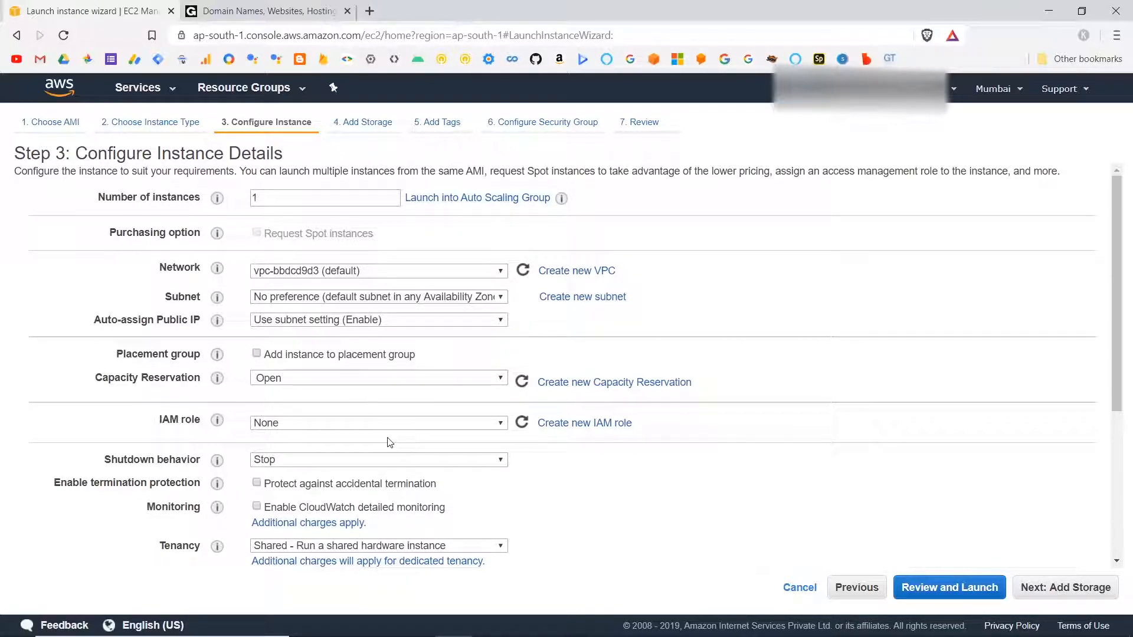
# Accept the default instance details and the 10 GiB root volume, and proceed to the launch review.
pyautogui.scroll(-4, 371, 384)
pyautogui.scroll(4, 389, 442)
pyautogui.click(1074, 587)
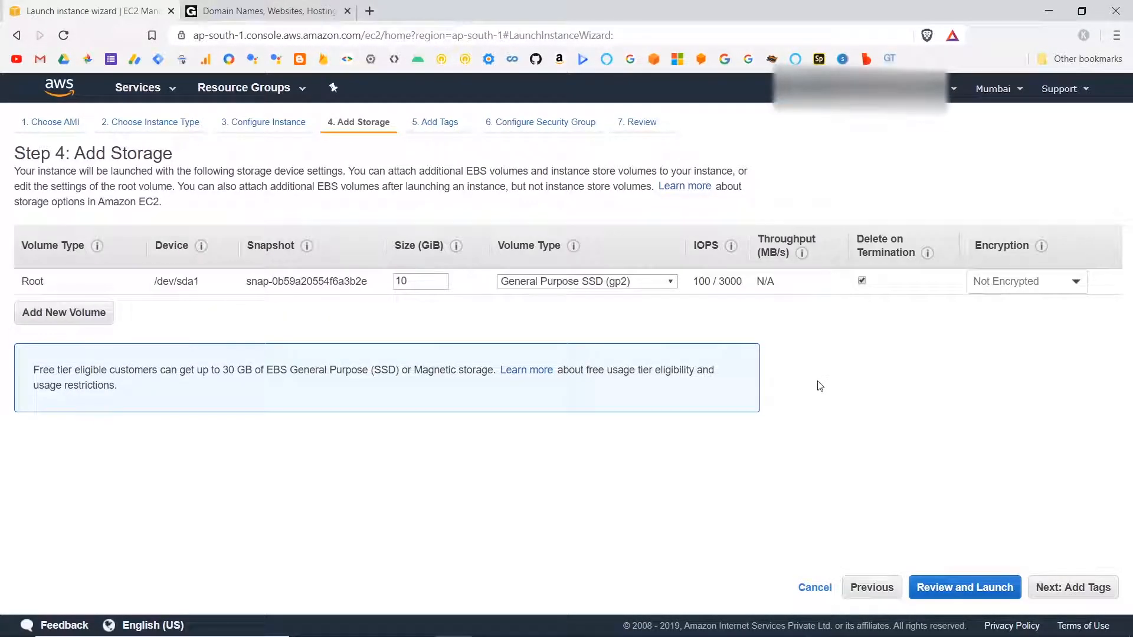
pyautogui.doubleClick(423, 282)
pyautogui.click(991, 588)
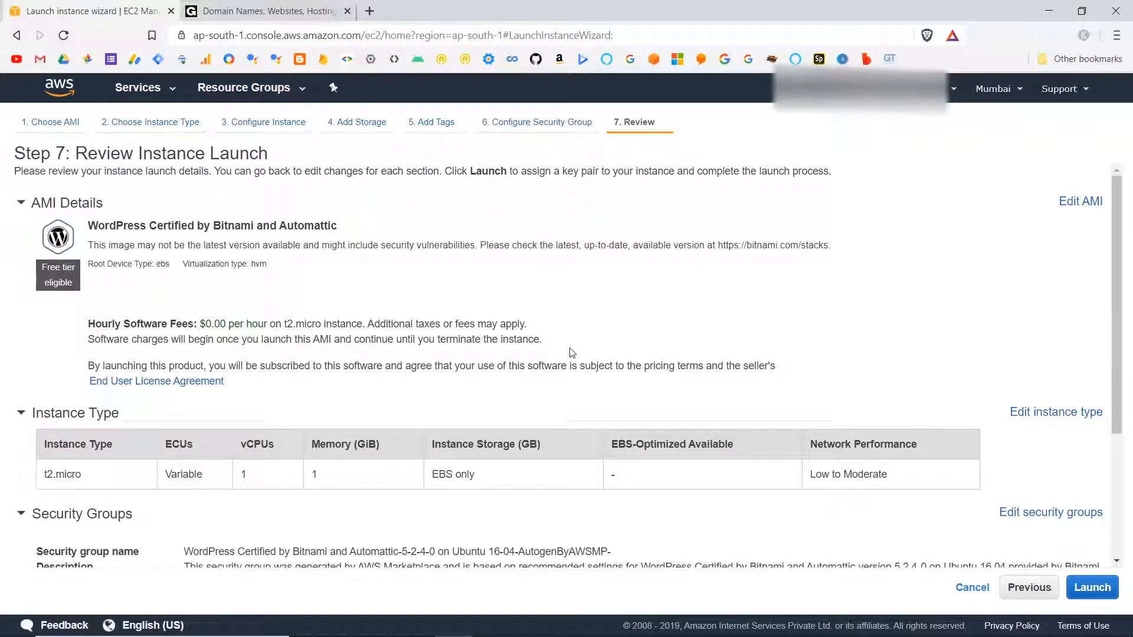
# Review the launch settings, create a new key pair named web sense, and save its private key file to the Desktop.
pyautogui.scroll(-3, 566, 348)
pyautogui.scroll(3, 570, 353)
pyautogui.scroll(-3, 570, 353)
pyautogui.scroll(3, 570, 353)
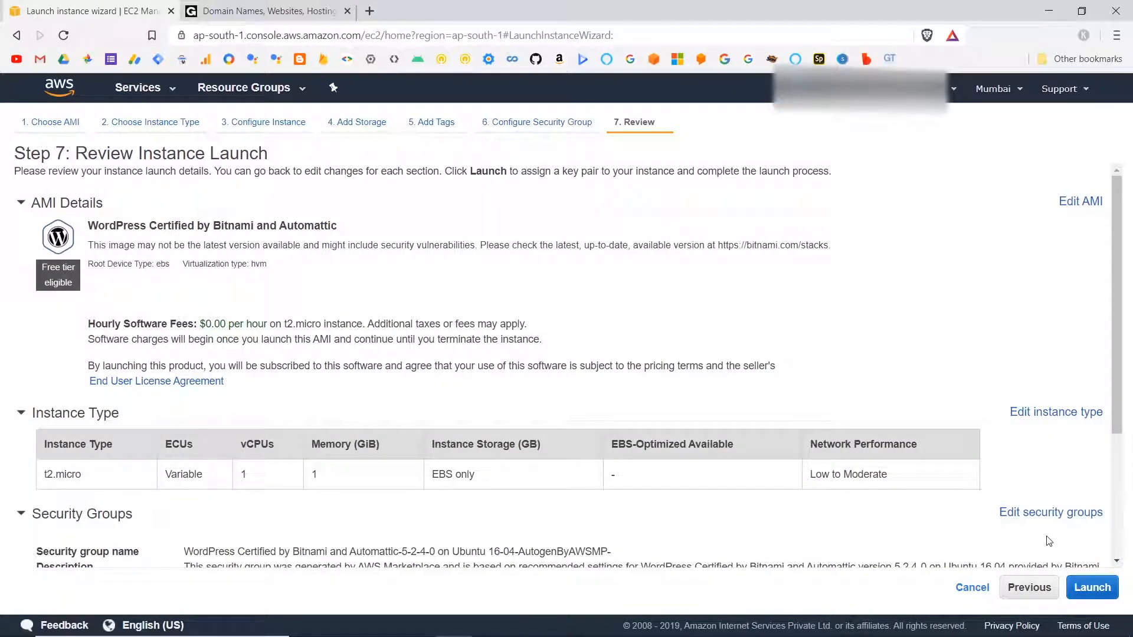
pyautogui.click(1092, 587)
pyautogui.click(567, 374)
pyautogui.click(460, 401)
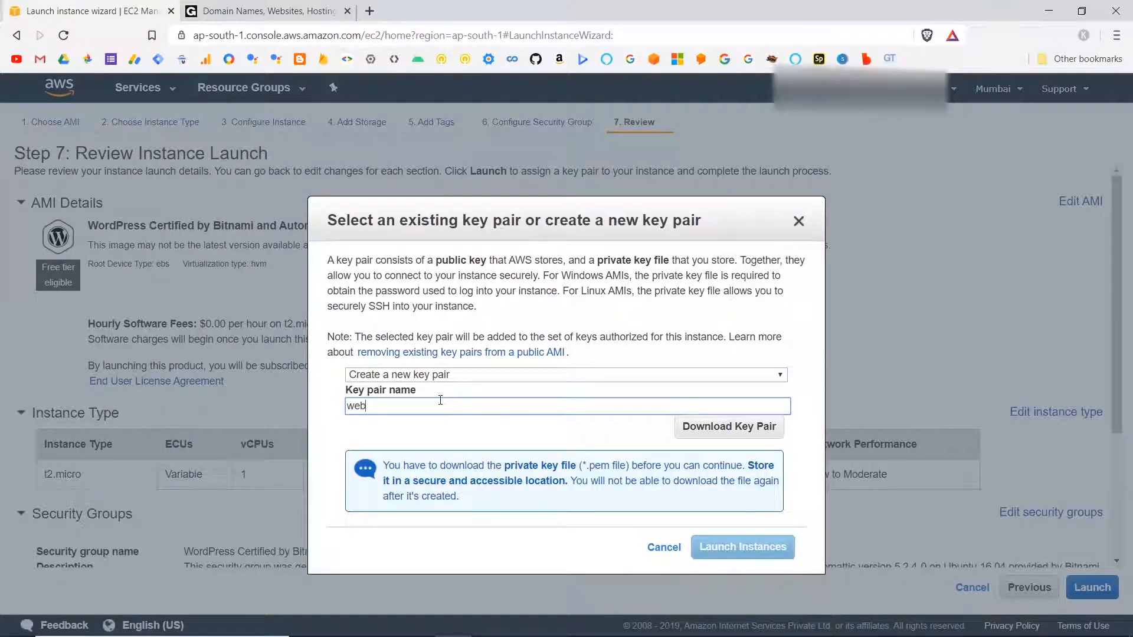
pyautogui.click(728, 426)
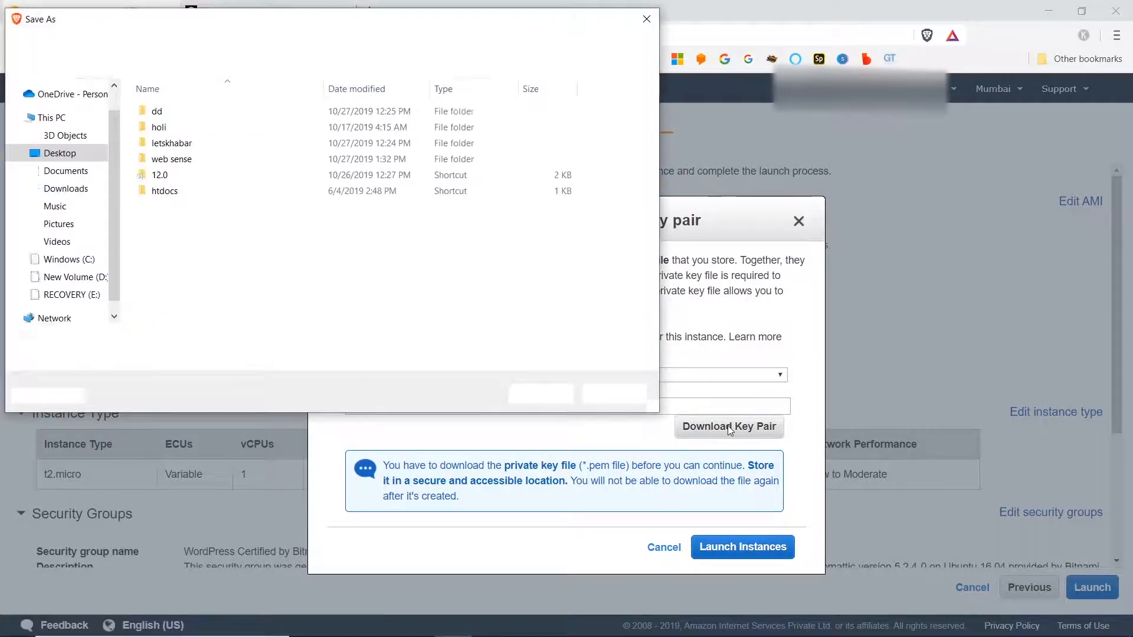
pyautogui.click(540, 393)
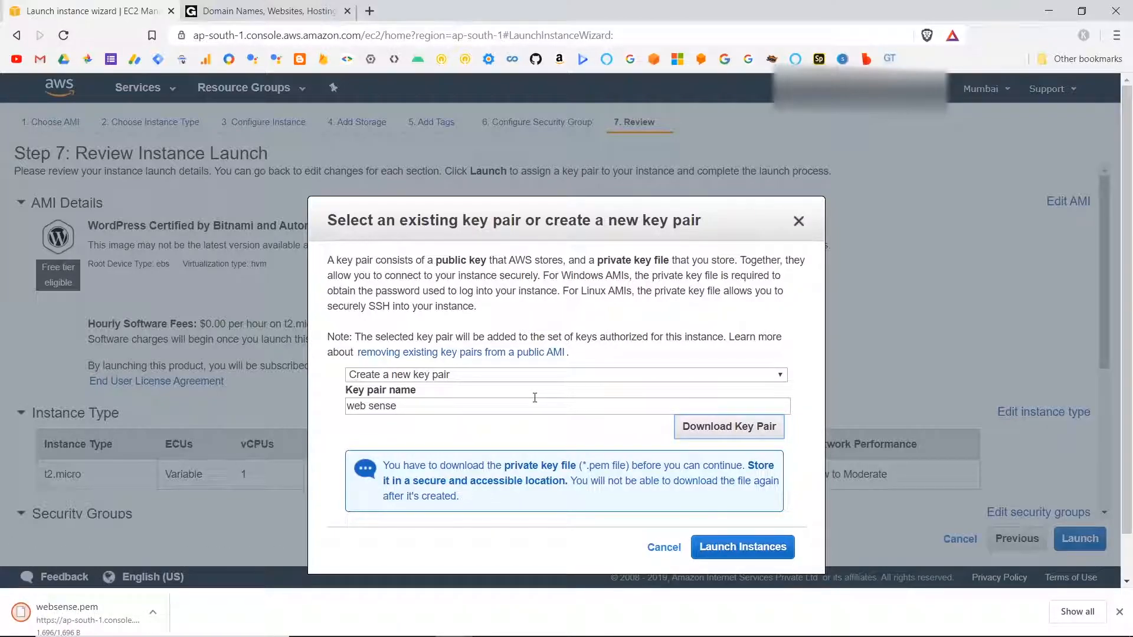
# Launch the WordPress instance and go to the list of instances.
pyautogui.click(745, 547)
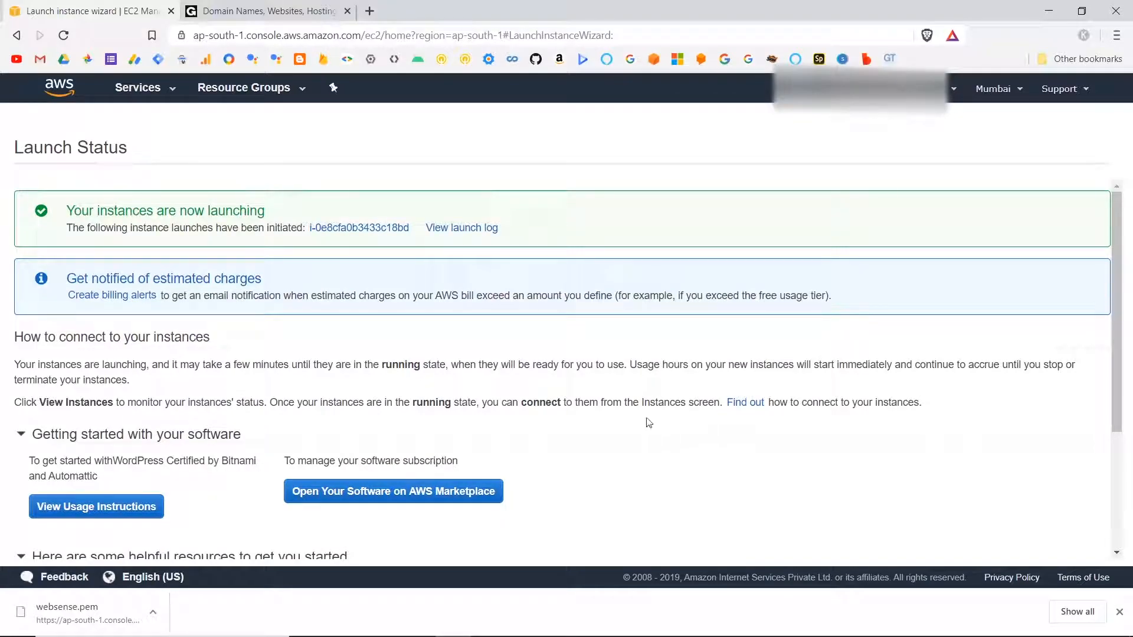
pyautogui.scroll(-3, 618, 399)
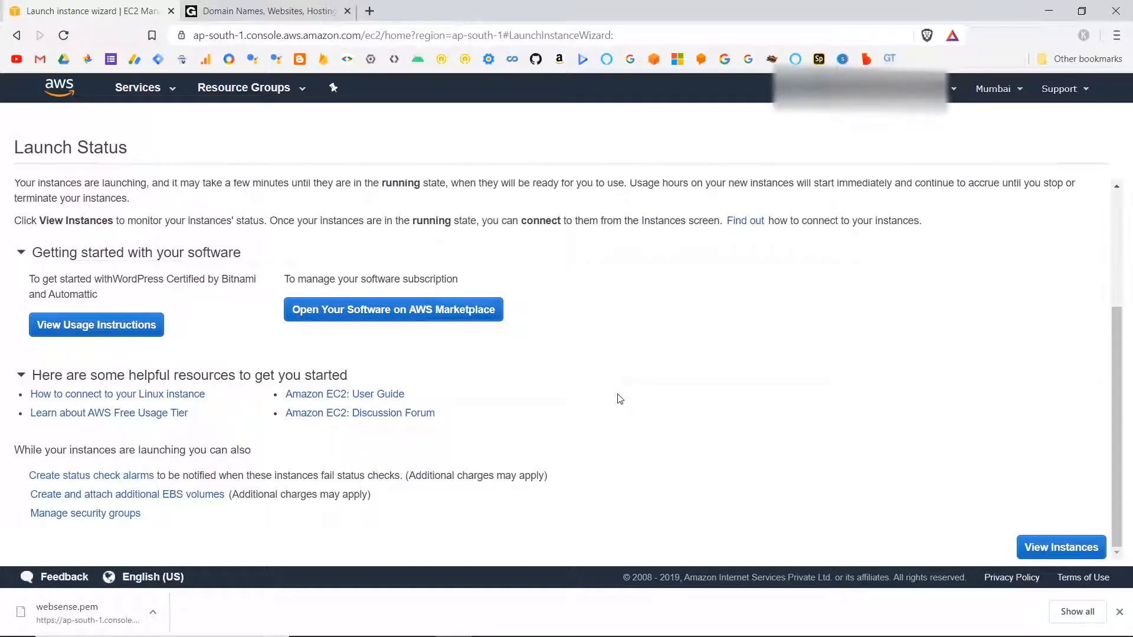
pyautogui.scroll(1, 619, 399)
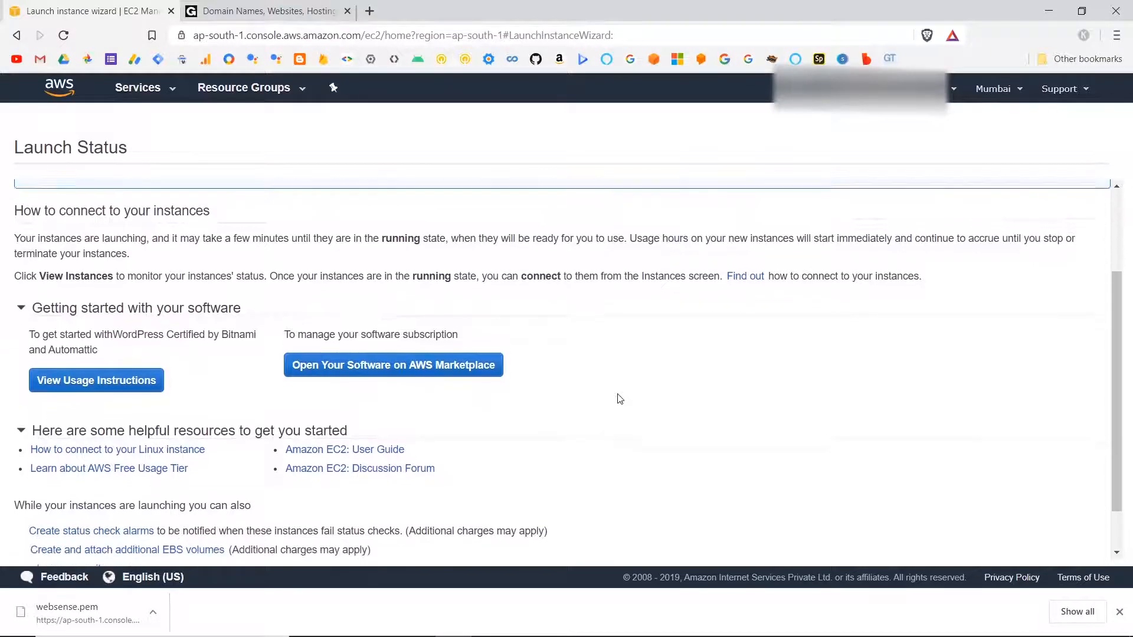
pyautogui.scroll(-1, 619, 399)
pyautogui.click(1075, 553)
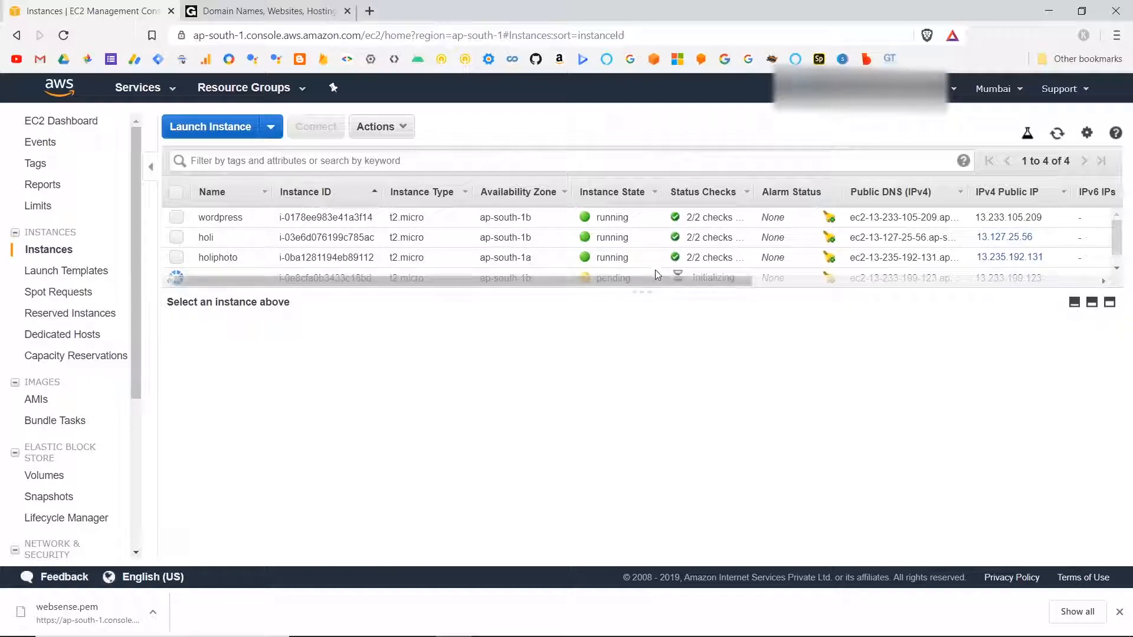
# Name the newly launched, unnamed instance web sense.
pyautogui.scroll(-1, 643, 241)
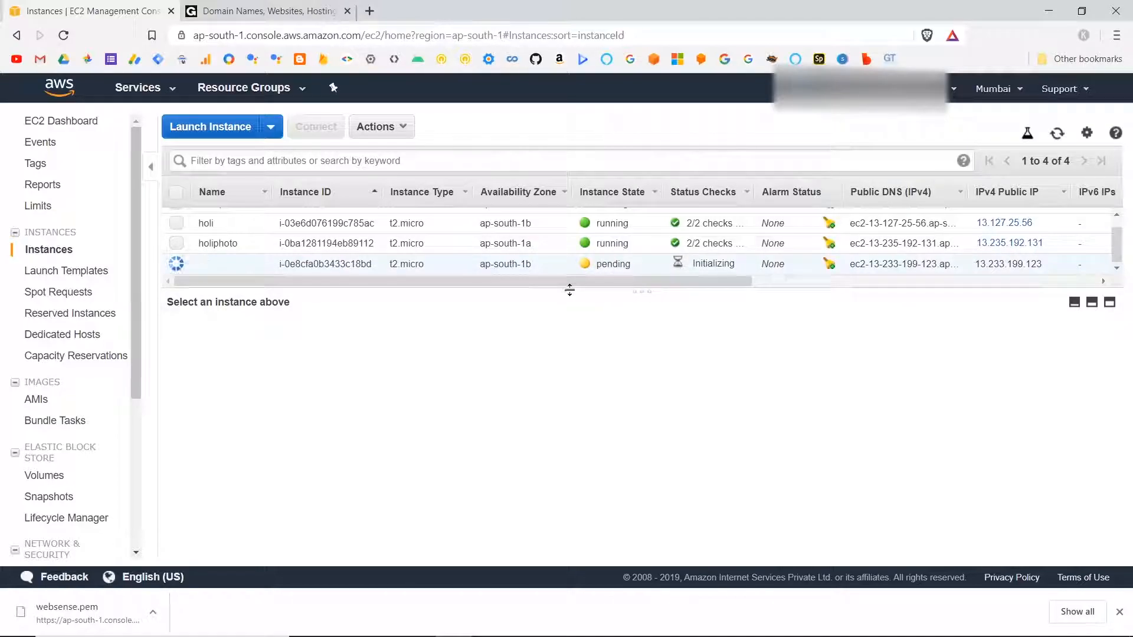
pyautogui.moveTo(569, 293); pyautogui.dragTo(572, 263)
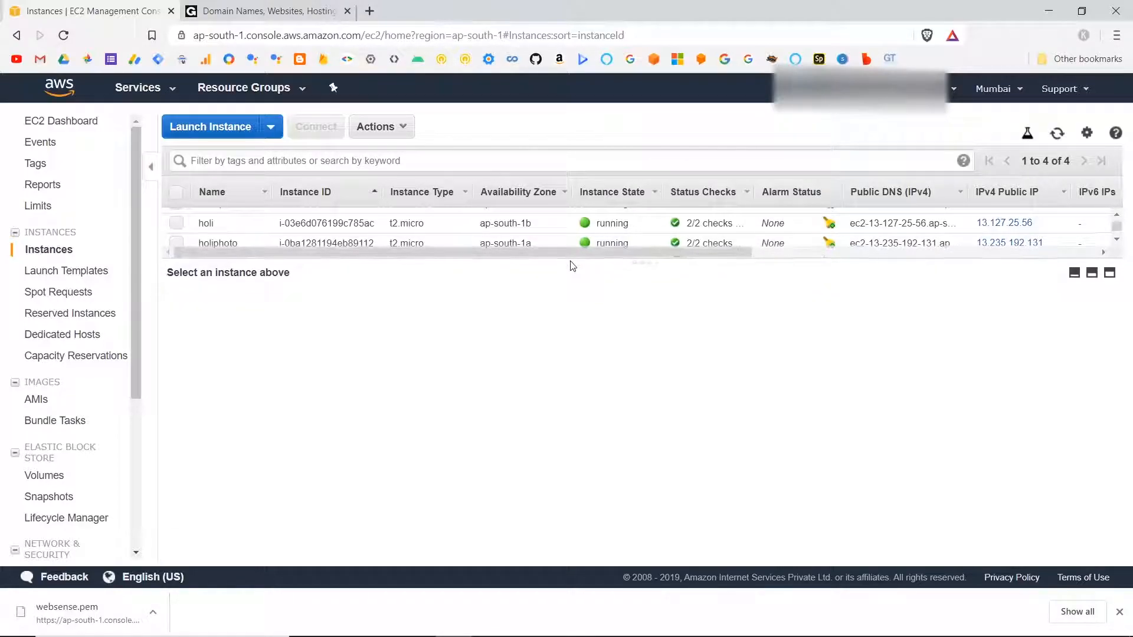
pyautogui.scroll(-1, 582, 229)
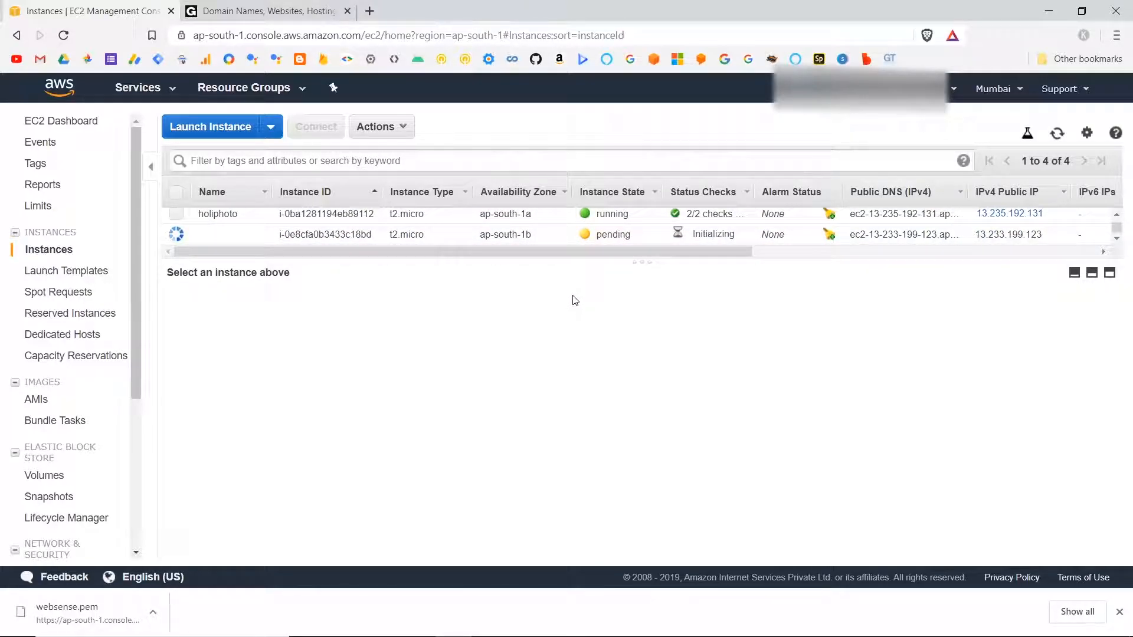
pyautogui.moveTo(253, 239)
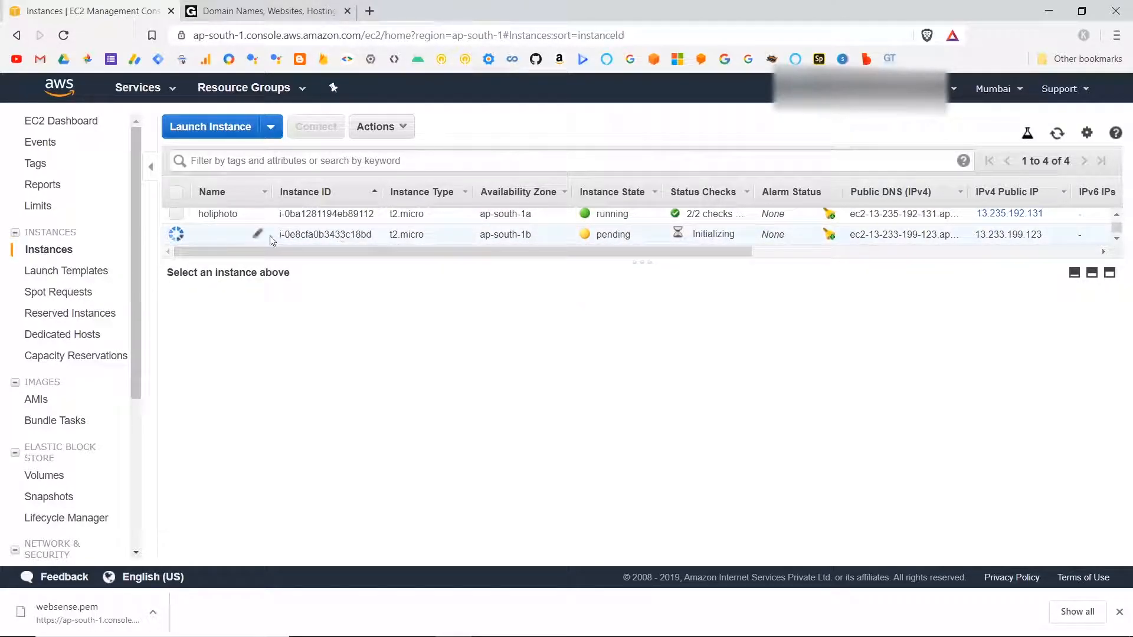
pyautogui.click(258, 237)
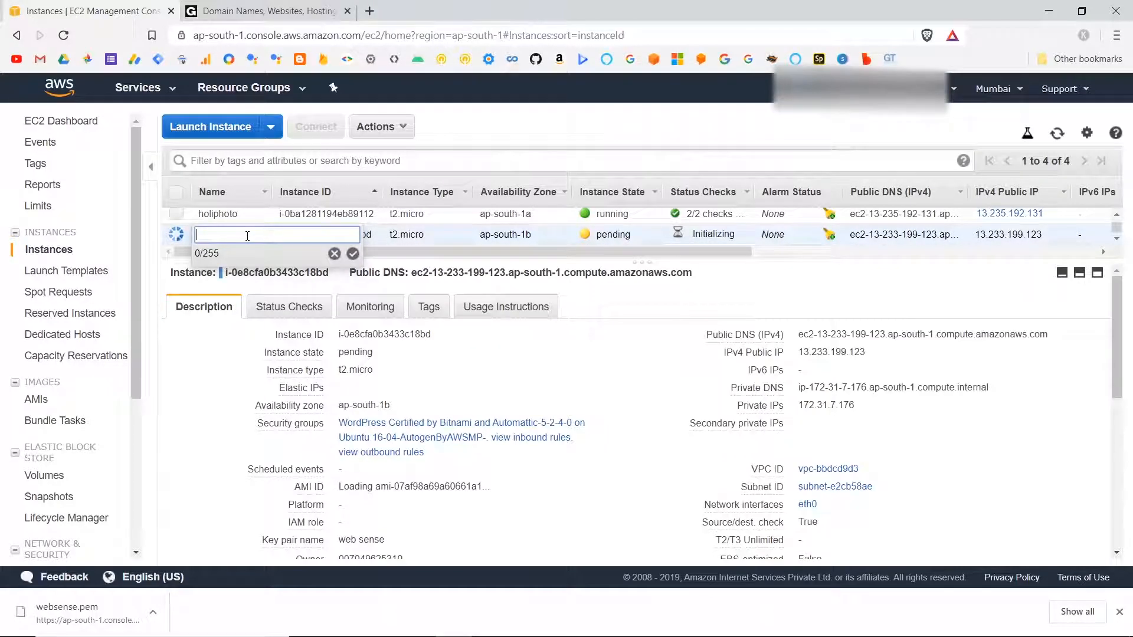
pyautogui.write('web sense')
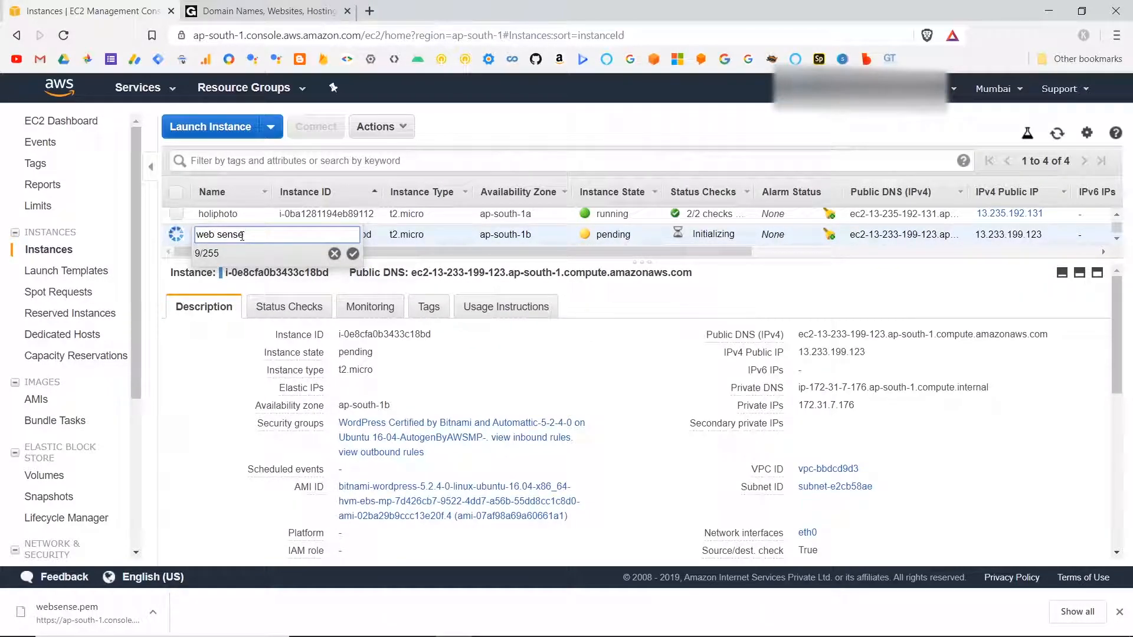
pyautogui.press('Return')
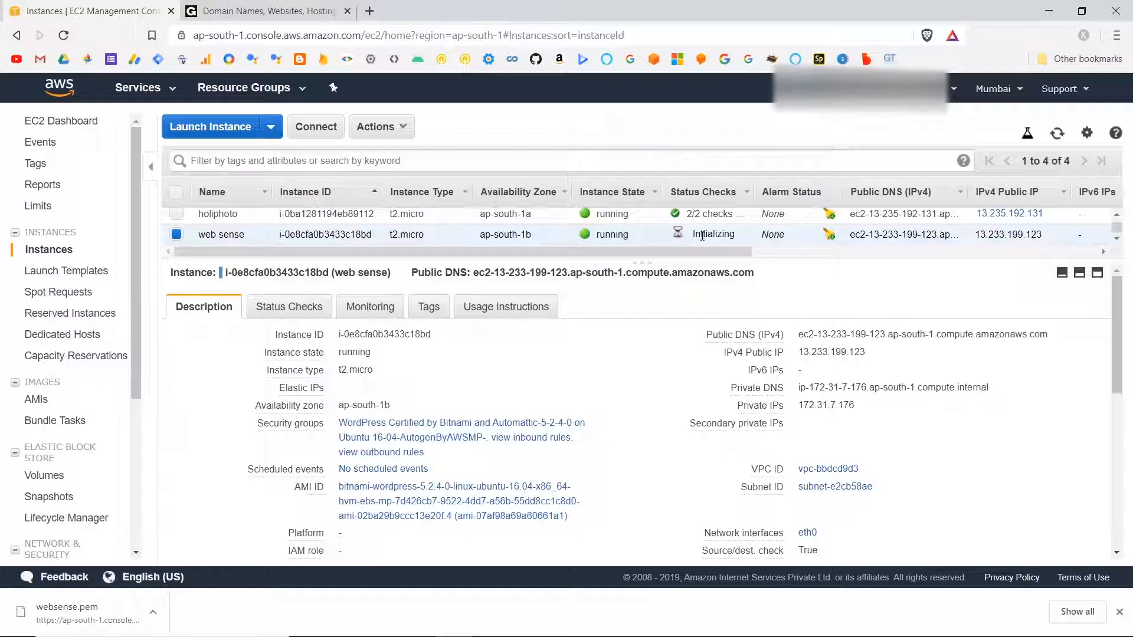
# Allocate a new Elastic IP address with VPC scope and return to the address list.
pyautogui.scroll(-3, 69, 403)
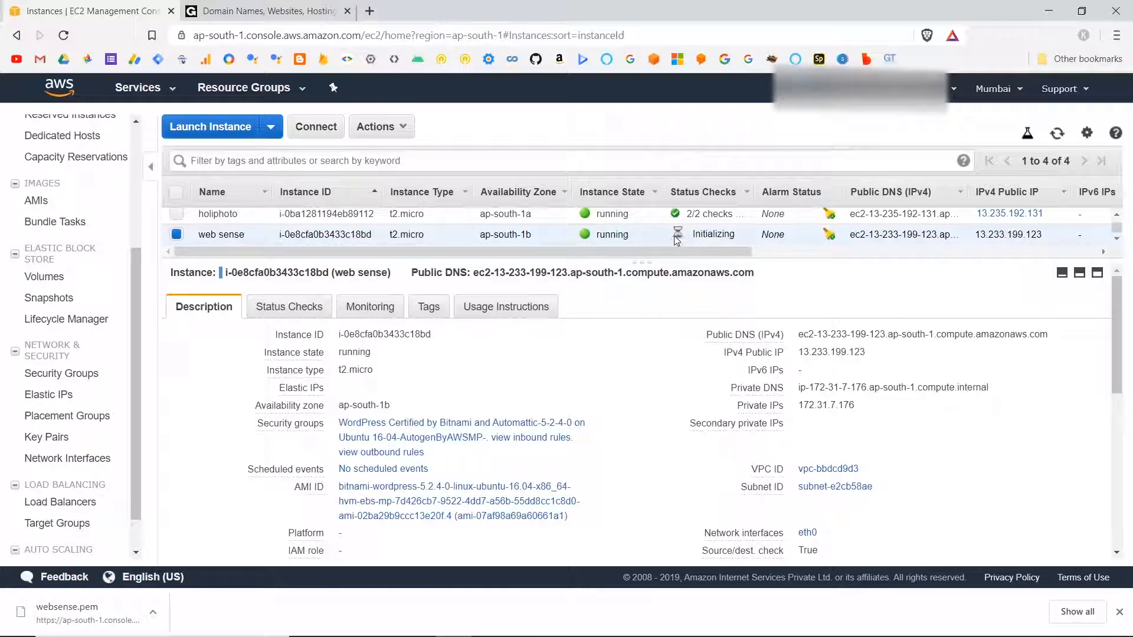
pyautogui.click(47, 394)
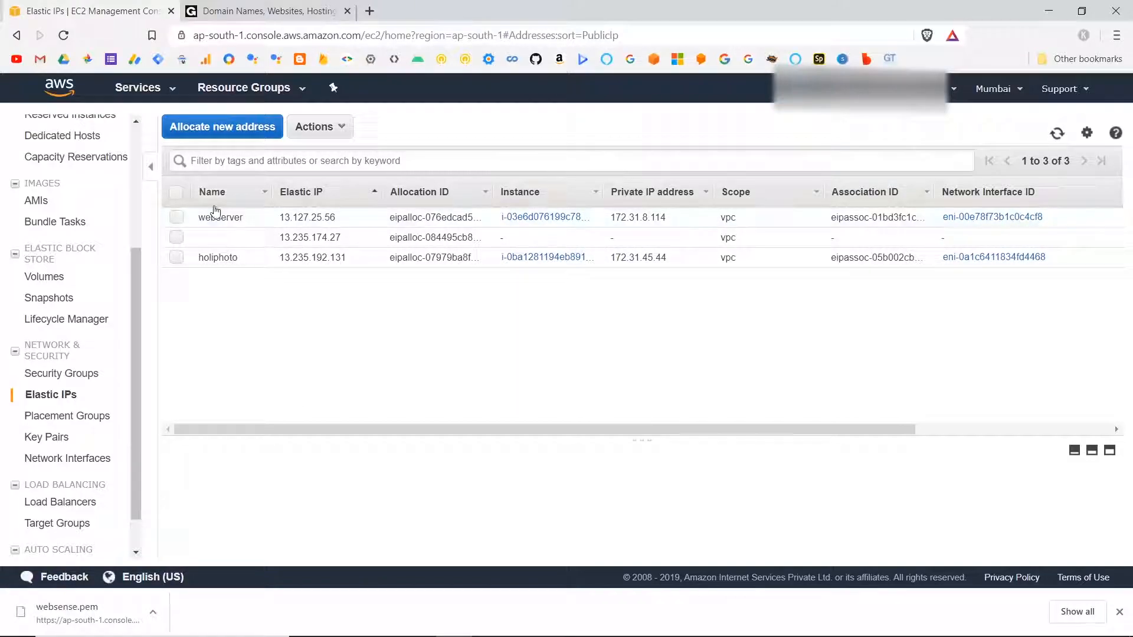
pyautogui.click(217, 128)
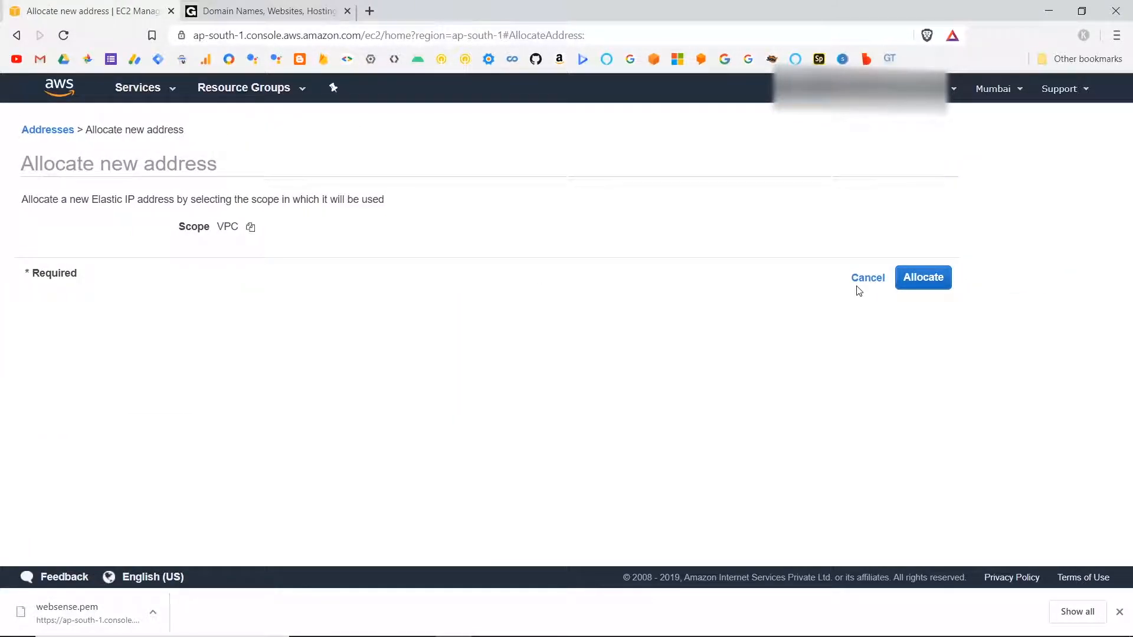
pyautogui.click(927, 281)
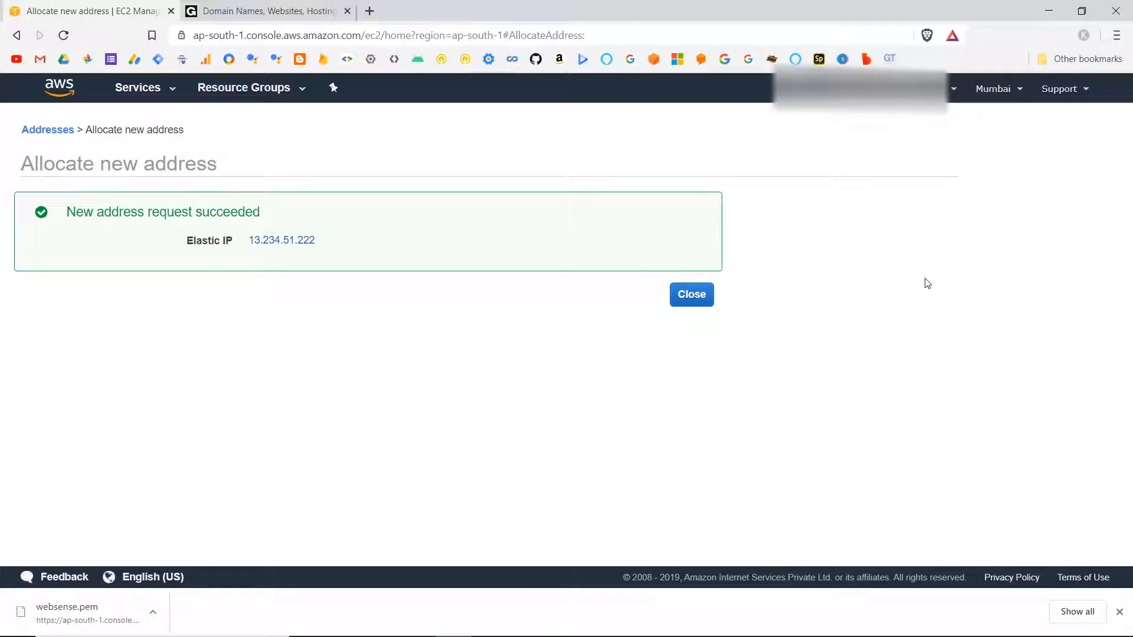
pyautogui.click(689, 298)
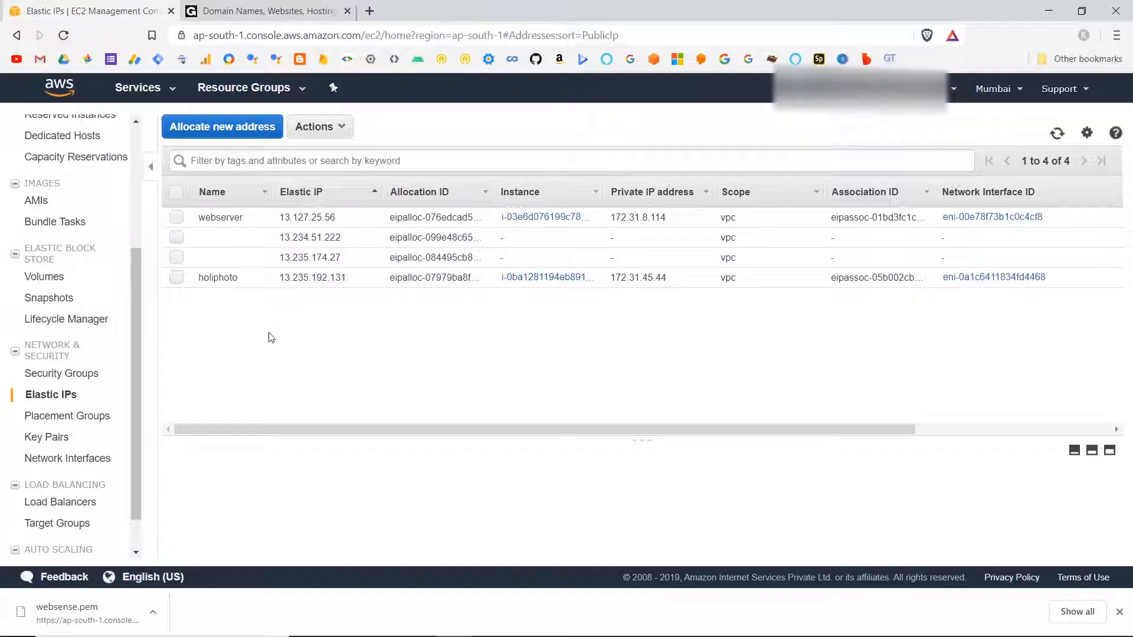
# Associate the Elastic IP 13.235.174.27 with the web sense instance and private IP 172.31.7.176, and return to the address list.
pyautogui.hscroll(5, 498, 227)
pyautogui.hscroll(-5, 498, 228)
pyautogui.click(177, 258)
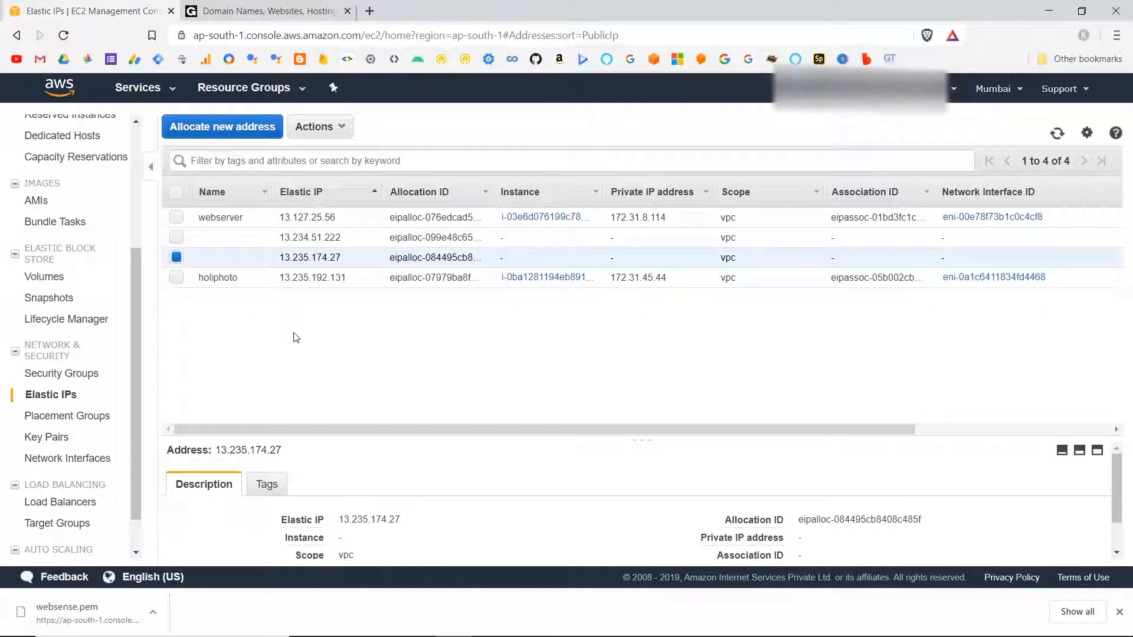
pyautogui.scroll(-1, 591, 502)
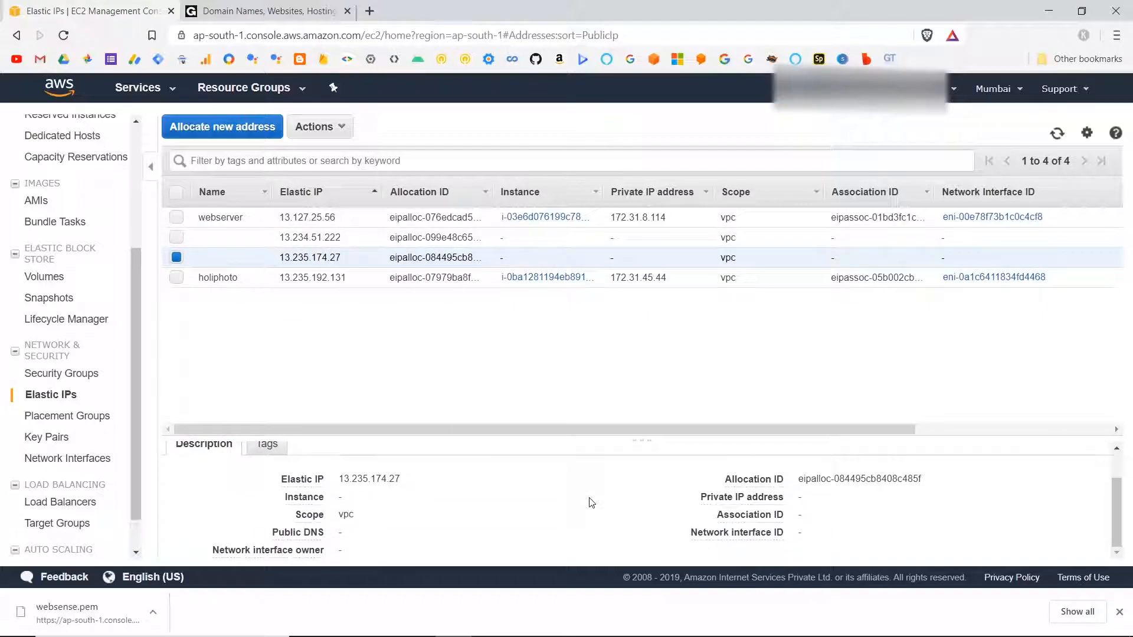
pyautogui.scroll(1, 591, 503)
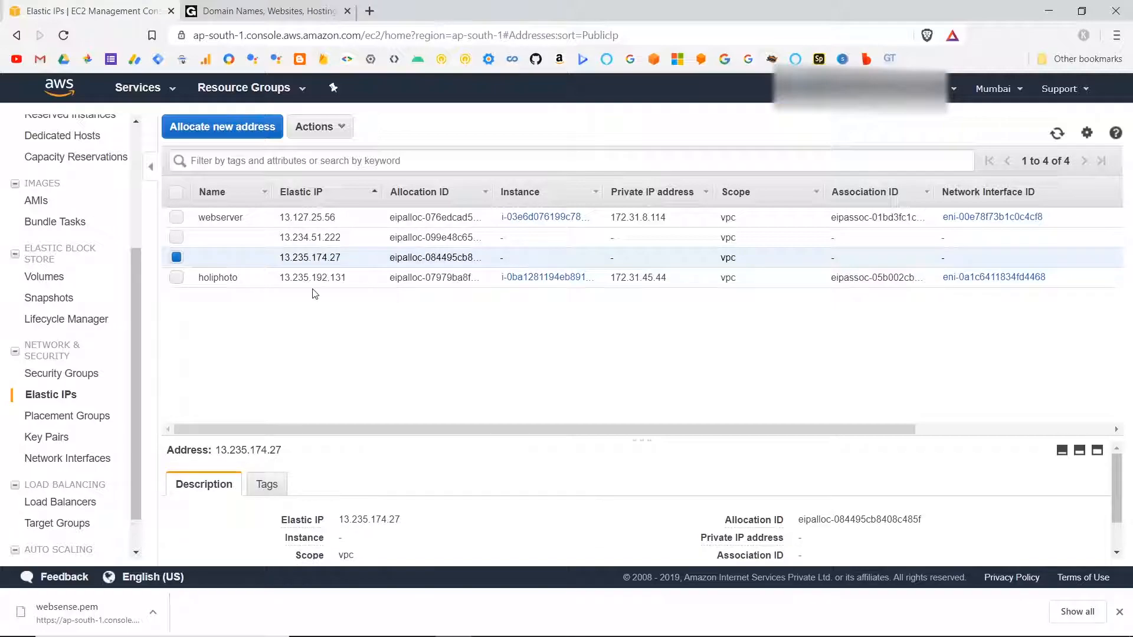
pyautogui.click(337, 131)
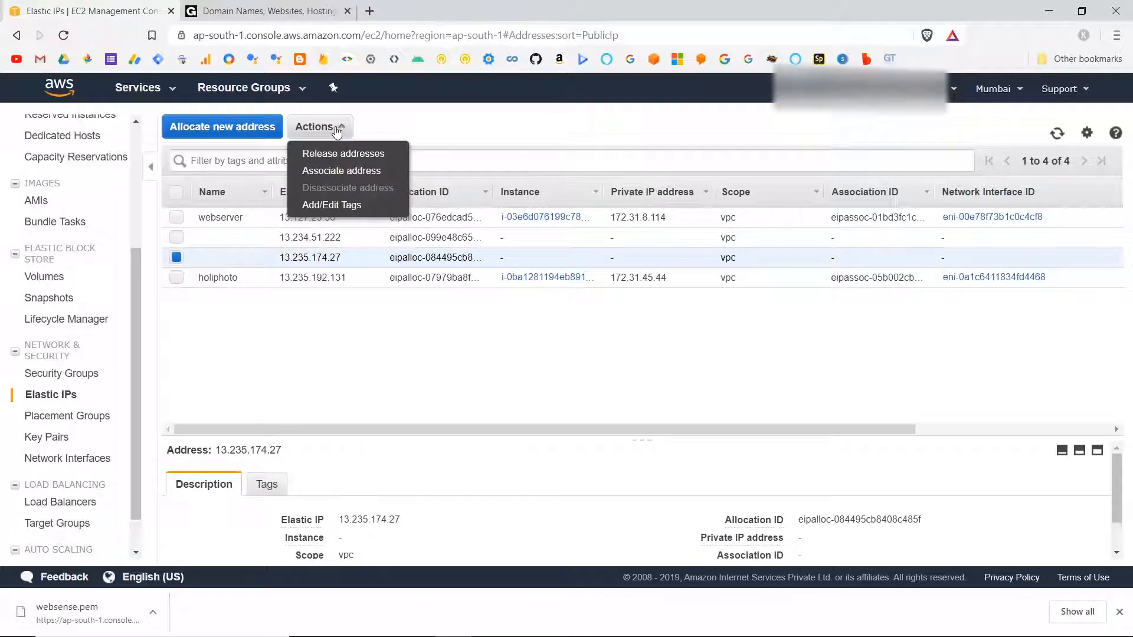
pyautogui.click(343, 171)
pyautogui.click(321, 278)
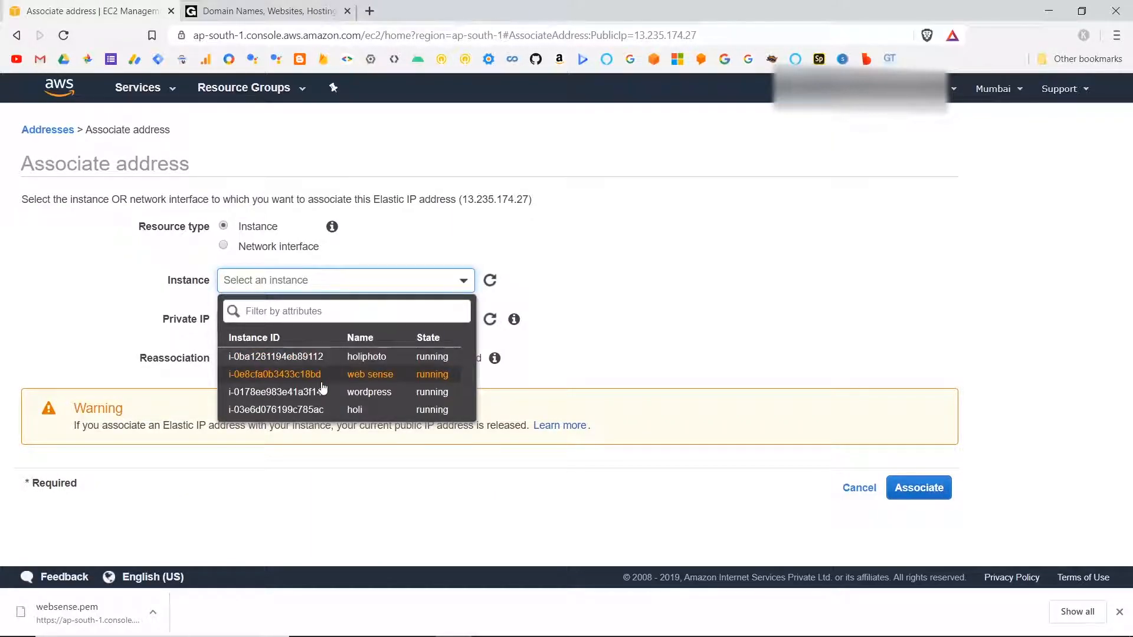
pyautogui.click(311, 376)
pyautogui.click(332, 318)
pyautogui.click(286, 376)
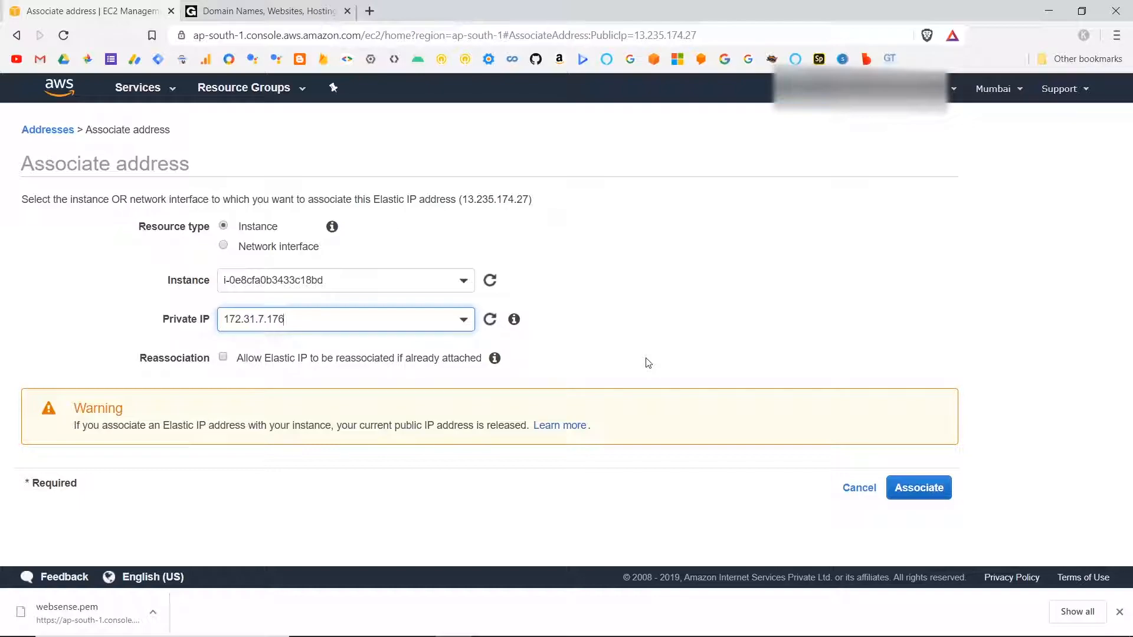
pyautogui.click(935, 489)
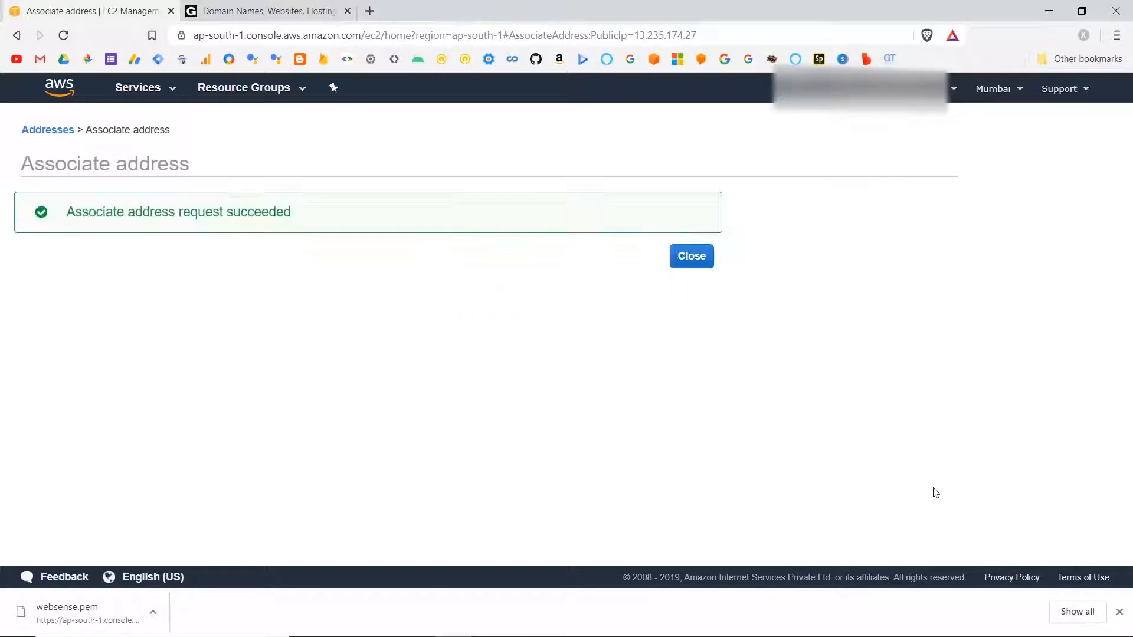
pyautogui.click(690, 256)
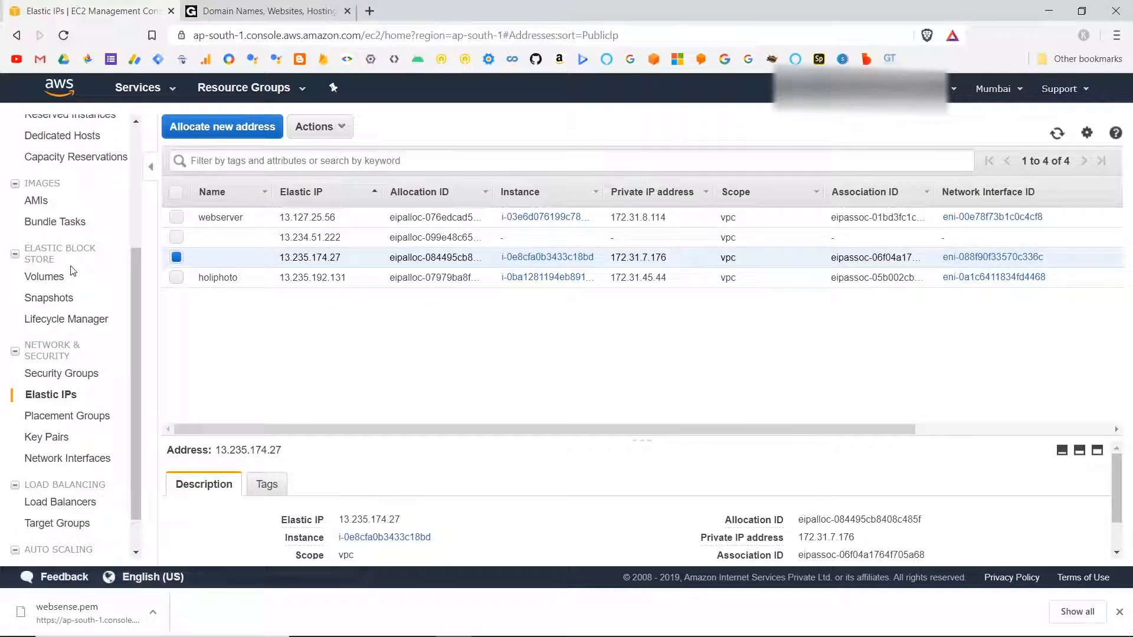
# Go to the running instances, select the web sense instance, and copy its IPv4 public IP.
pyautogui.scroll(3, 43, 148)
pyautogui.click(53, 120)
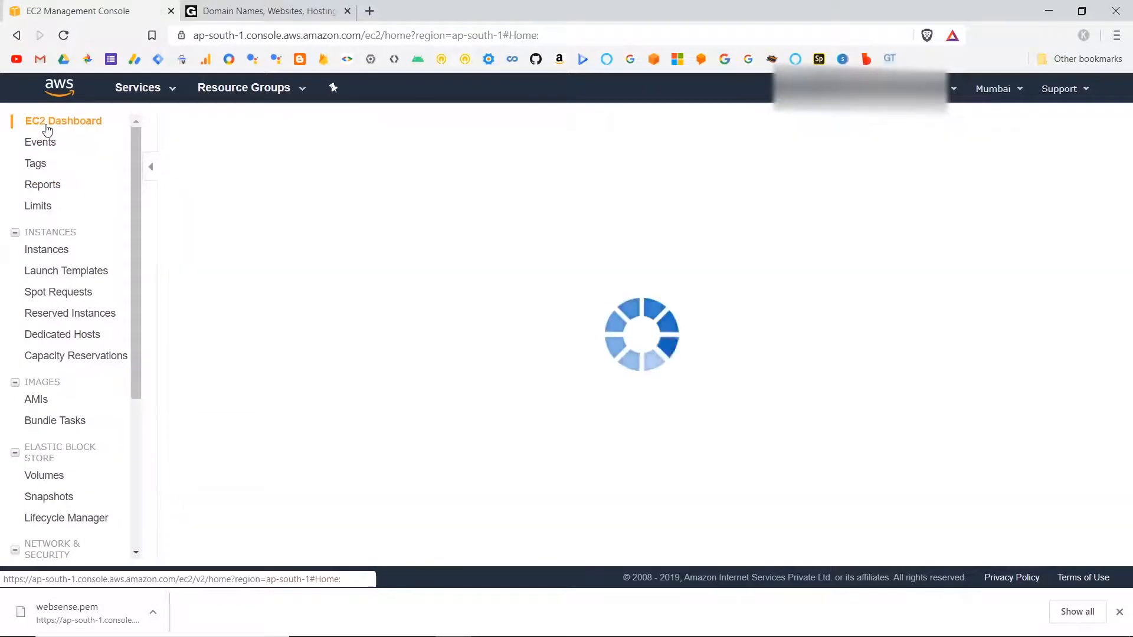
pyautogui.click(298, 173)
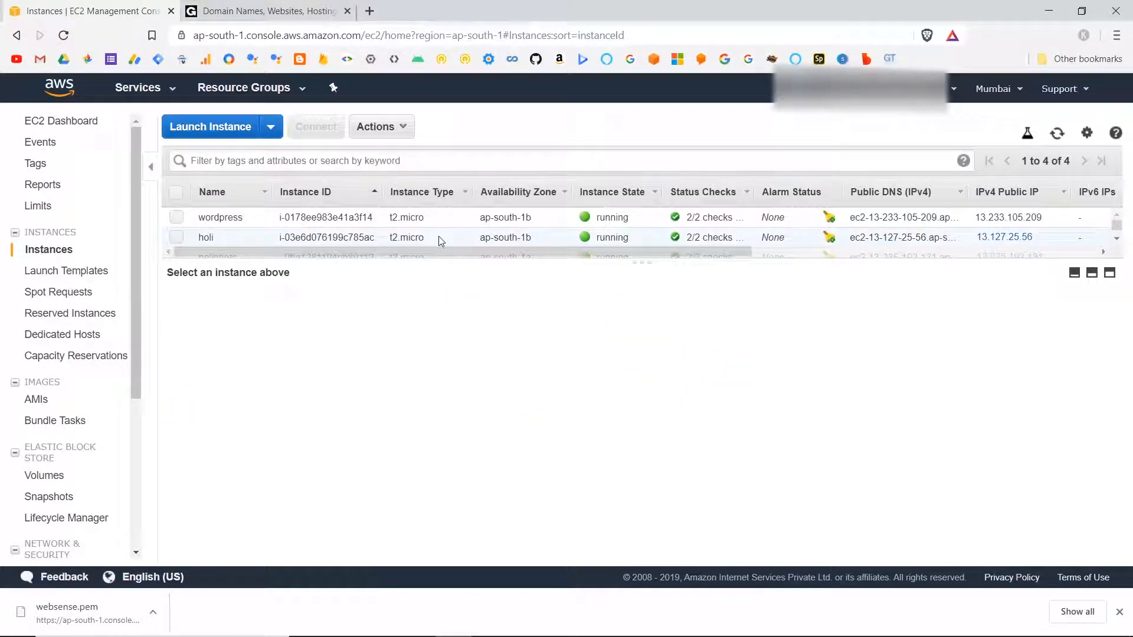
pyautogui.scroll(-2, 438, 236)
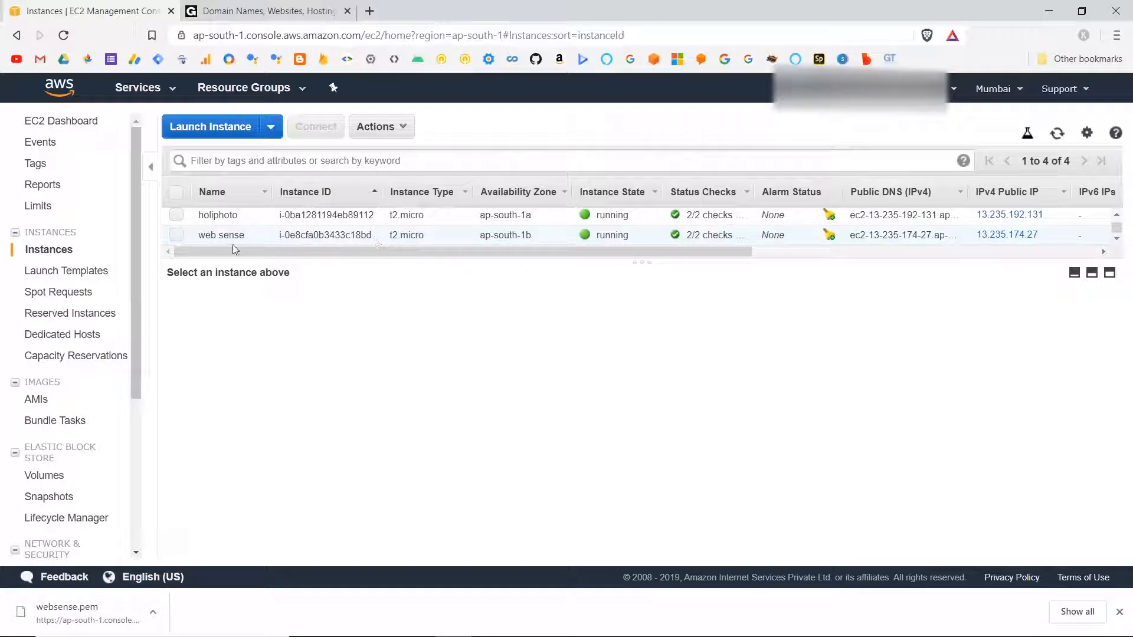
pyautogui.click(176, 235)
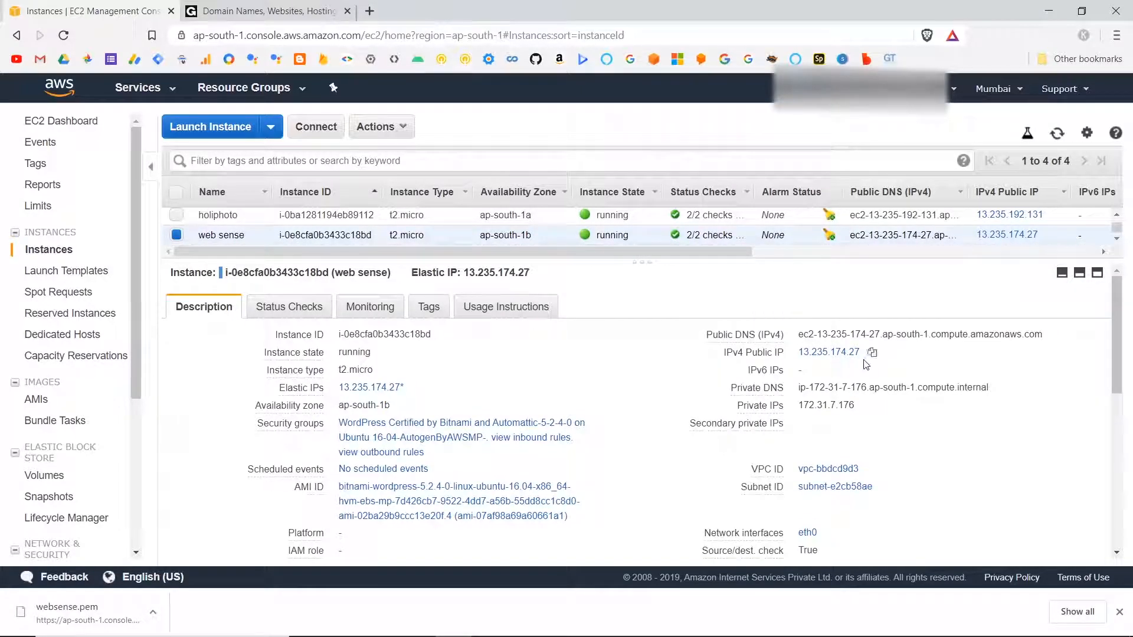
pyautogui.click(873, 353)
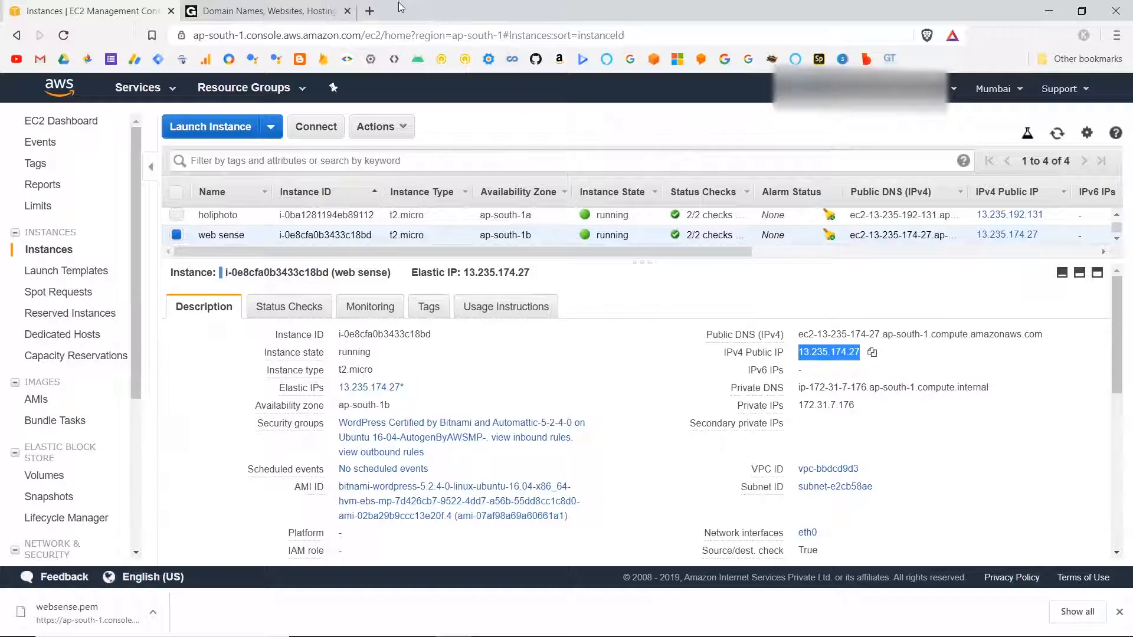
# Open 13.235.174.27 in a new browser tab and look over the WordPress blog's front page.
pyautogui.click(367, 12)
pyautogui.hotkey('ctrl', 'v')
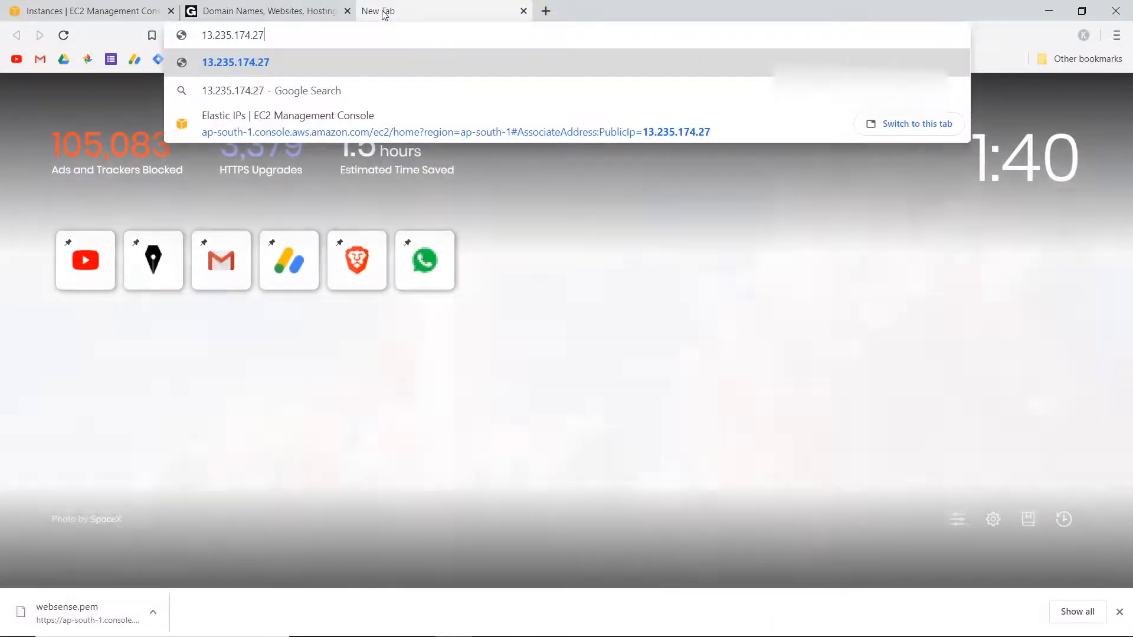
pyautogui.press('Return')
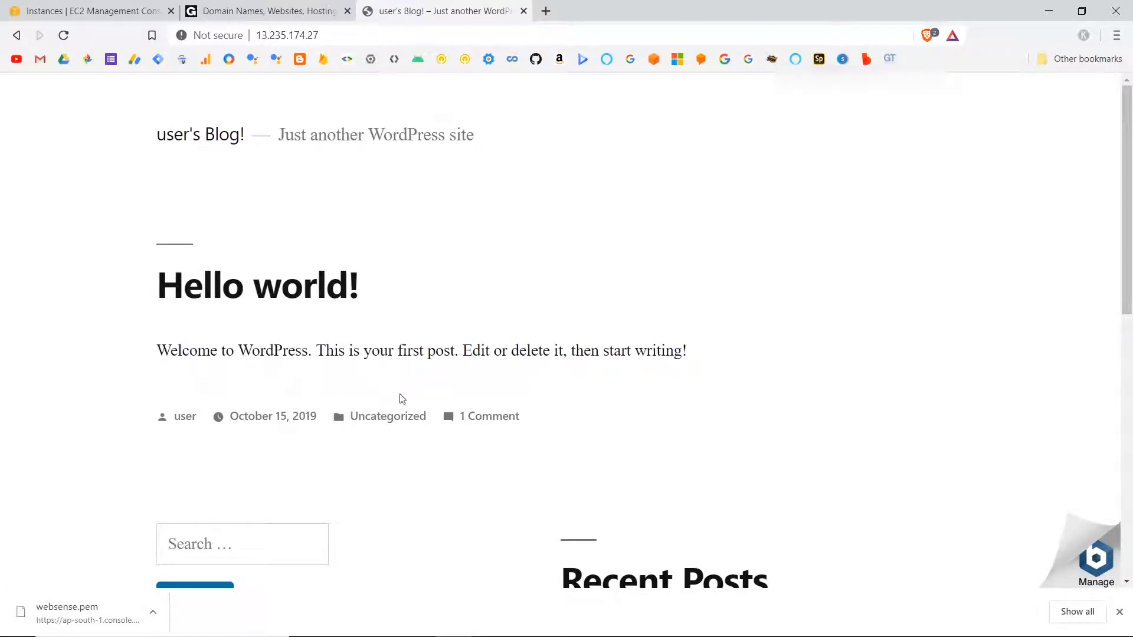
pyautogui.scroll(-10, 459, 414)
pyautogui.scroll(3, 459, 415)
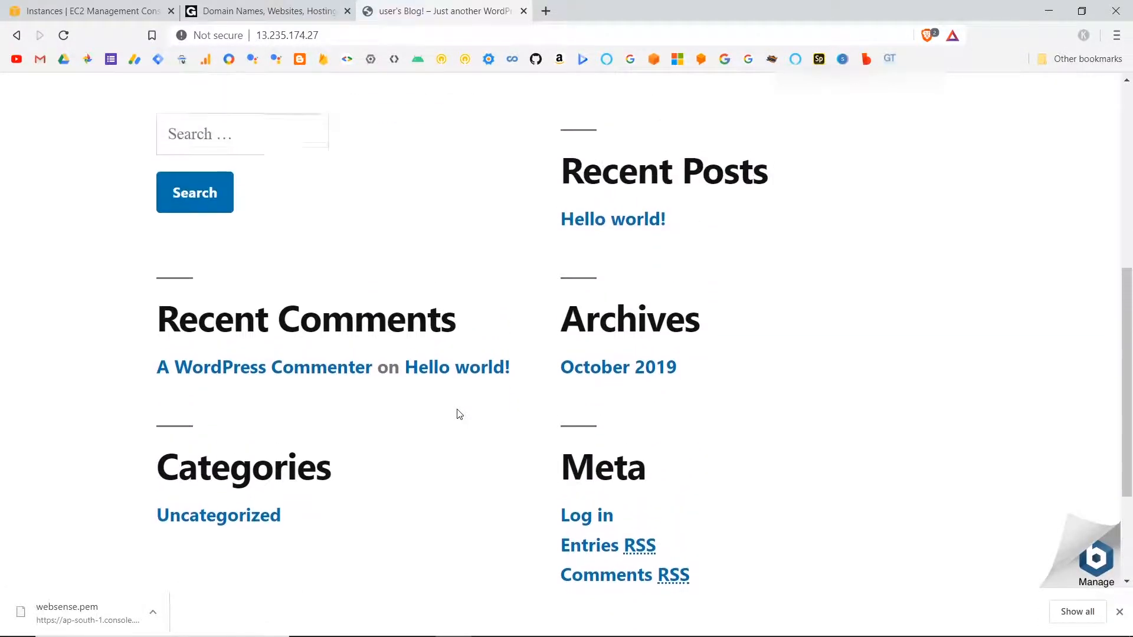
pyautogui.scroll(7, 459, 414)
pyautogui.scroll(-10, 465, 403)
pyautogui.scroll(10, 465, 403)
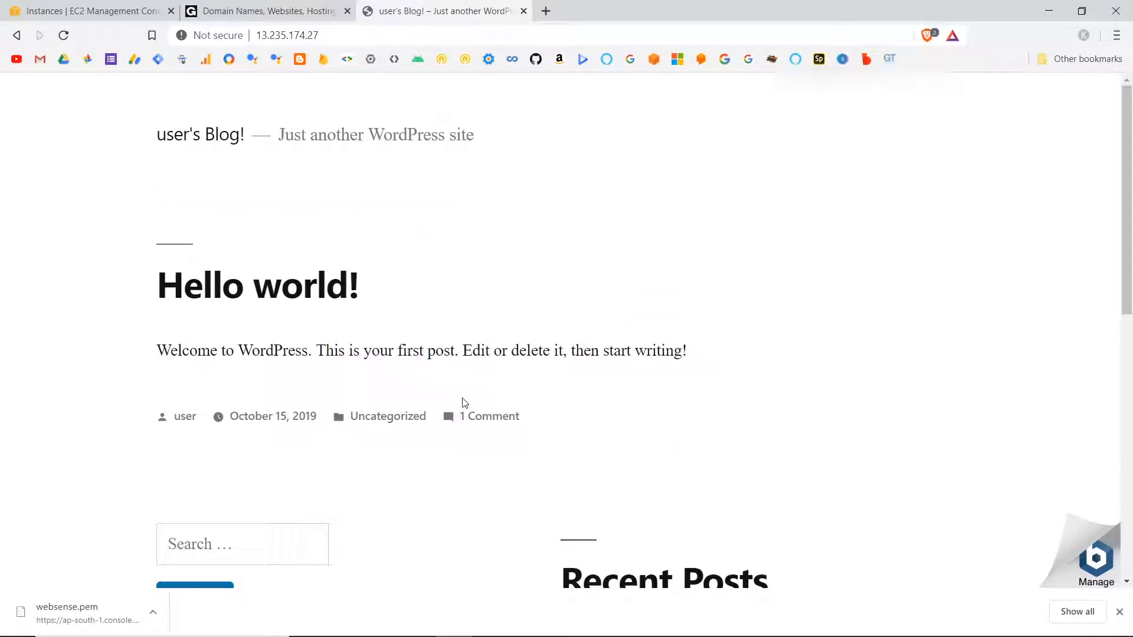
# Copy the web sense instance's IPv4 public IP into WEB SENSE.txt in Notepad, save the file, and return to the EC2 console.
pyautogui.click(324, 7)
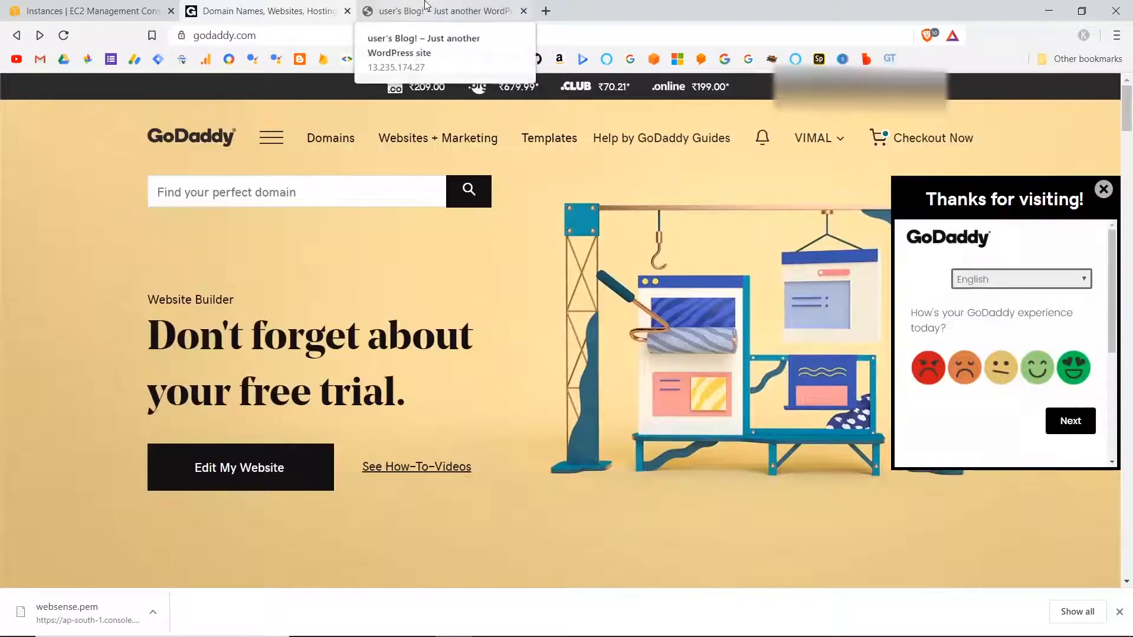
pyautogui.click(430, 7)
pyautogui.click(311, 9)
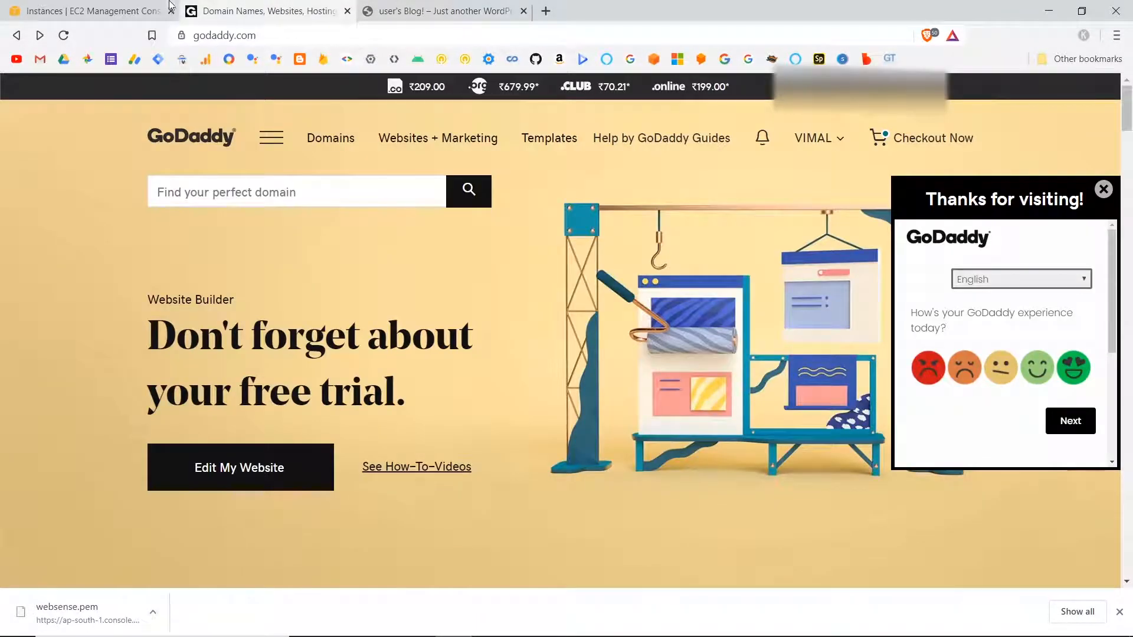
pyautogui.click(89, 8)
pyautogui.click(872, 353)
pyautogui.moveTo(501, 635)
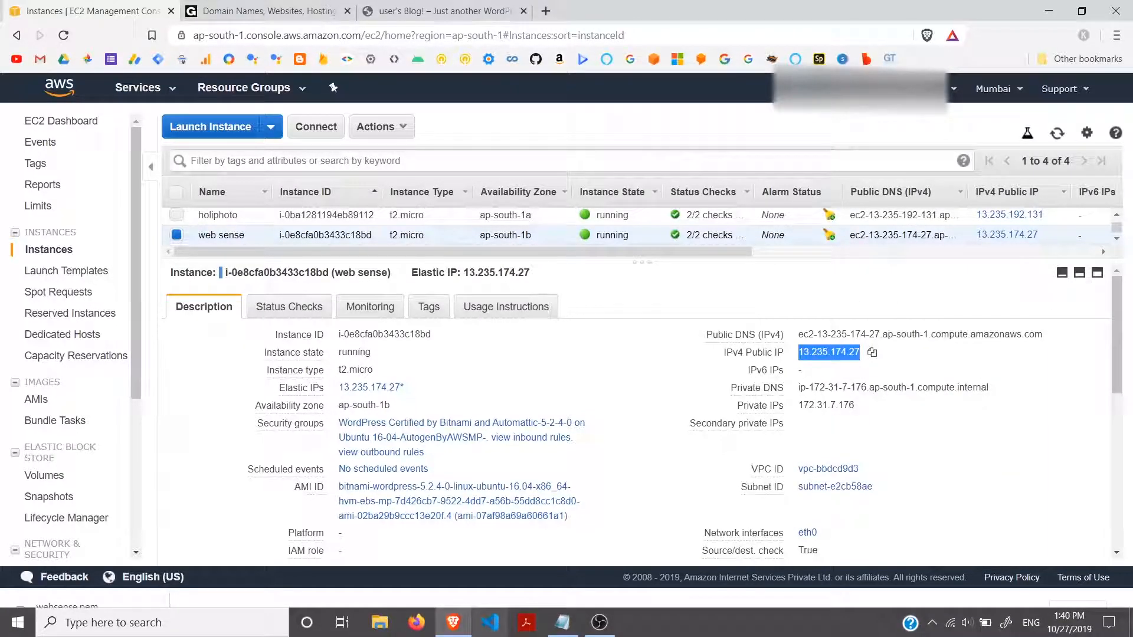
pyautogui.click(557, 622)
pyautogui.hotkey('ctrl', 'v')
pyautogui.hotkey('ctrl', 's')
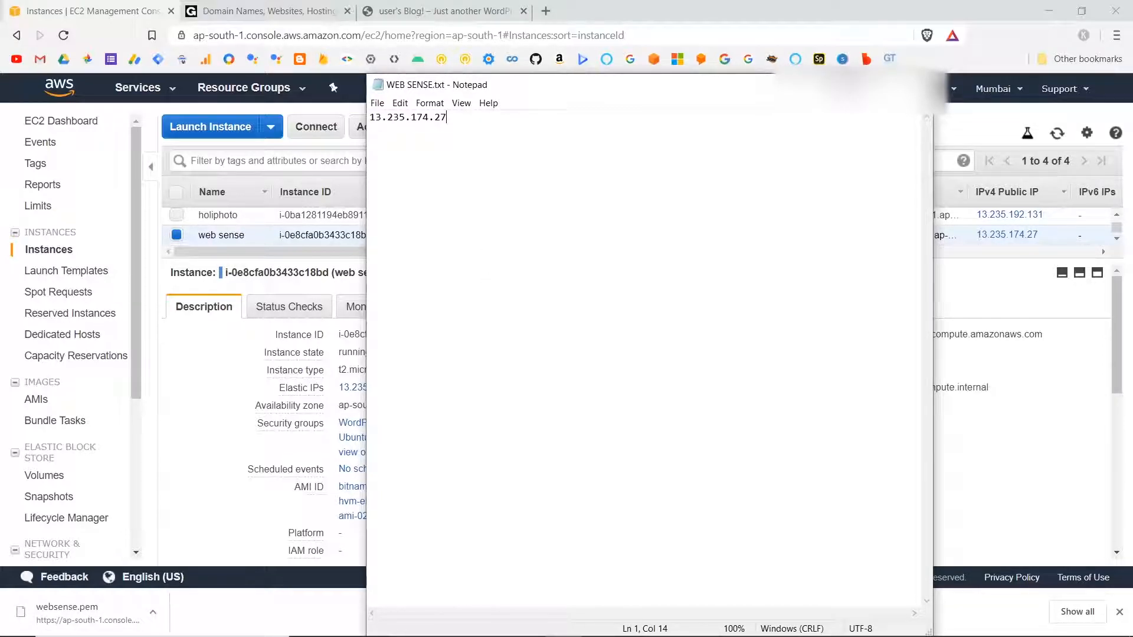
pyautogui.click(847, 85)
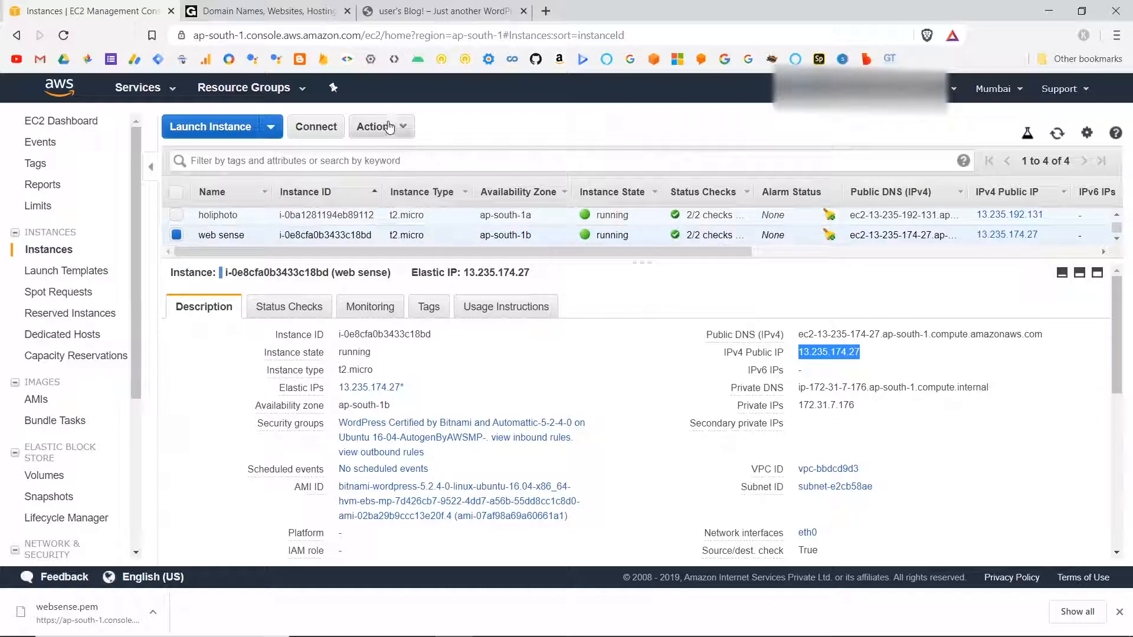
pyautogui.scroll(-4, 77, 483)
pyautogui.scroll(4, 77, 483)
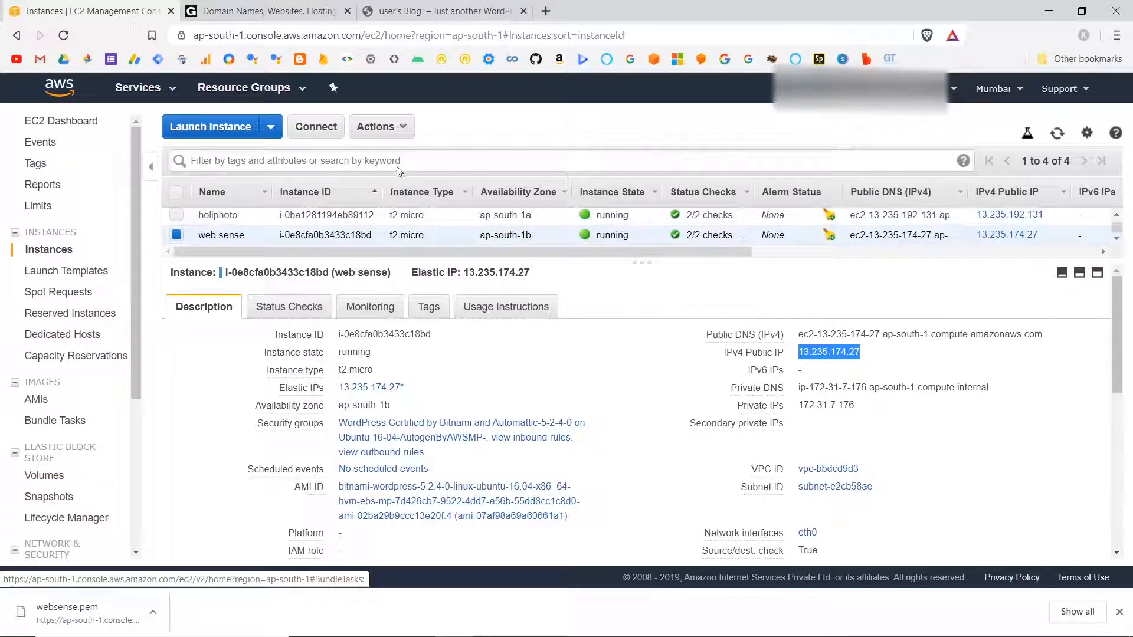
pyautogui.click(392, 131)
pyautogui.moveTo(401, 280)
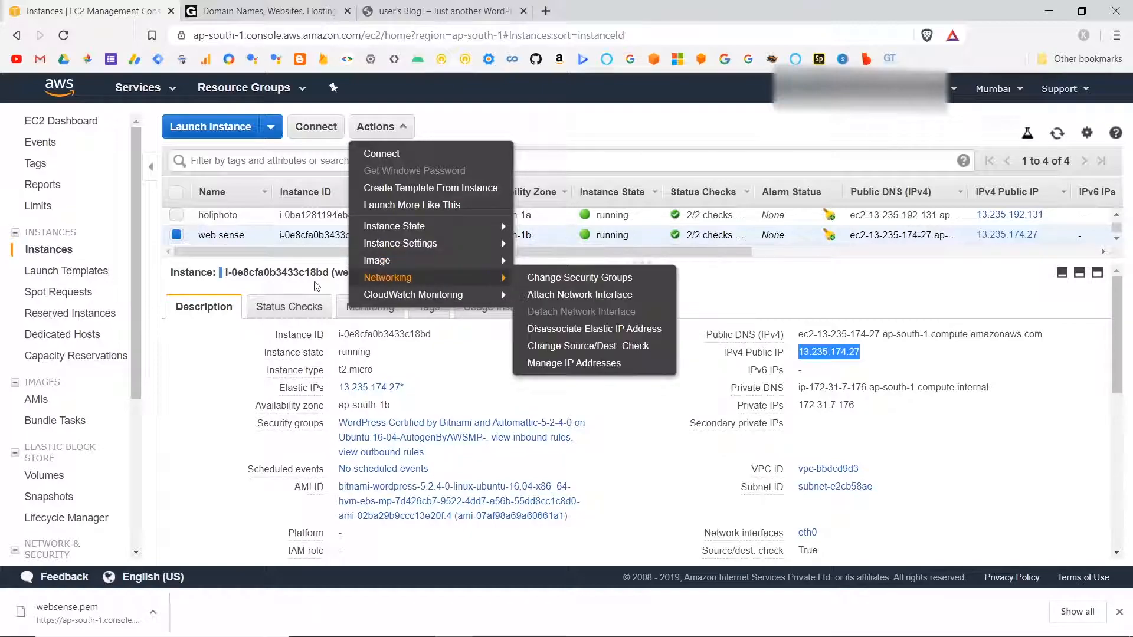
pyautogui.click(205, 403)
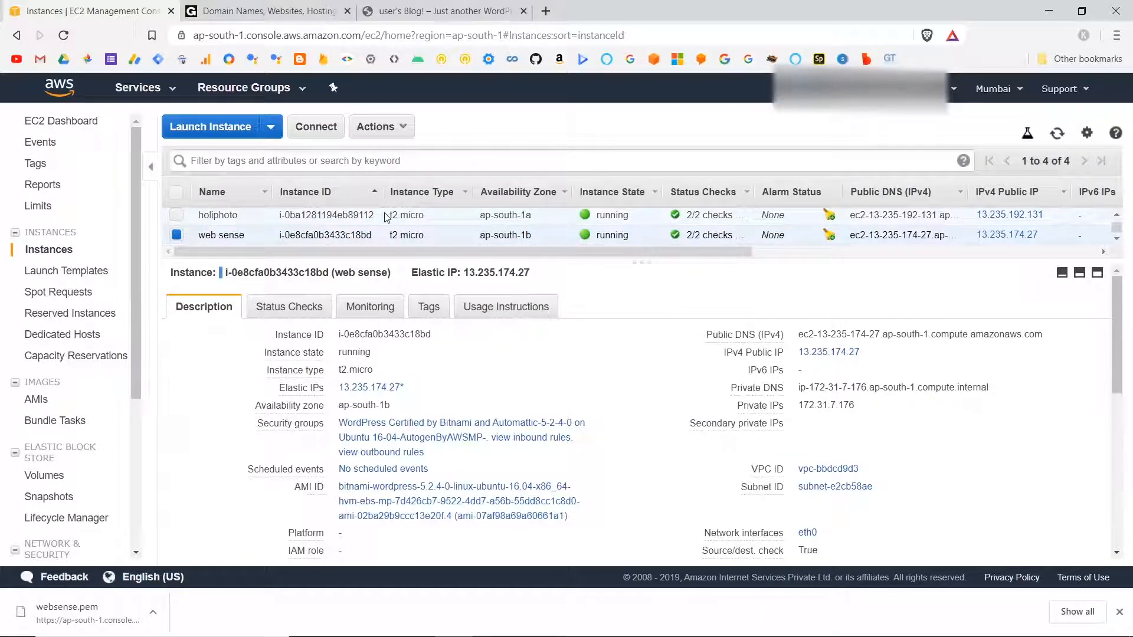
# Get the system log of the web sense instance and locate the full Bitnami application password entry in it.
pyautogui.click(385, 130)
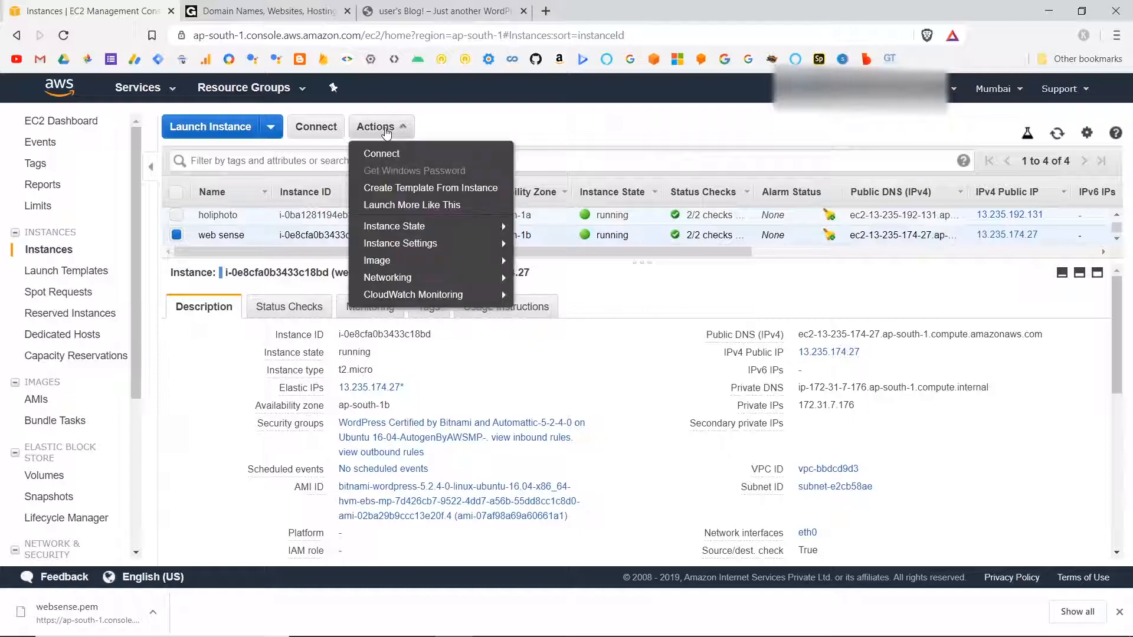
pyautogui.moveTo(412, 243)
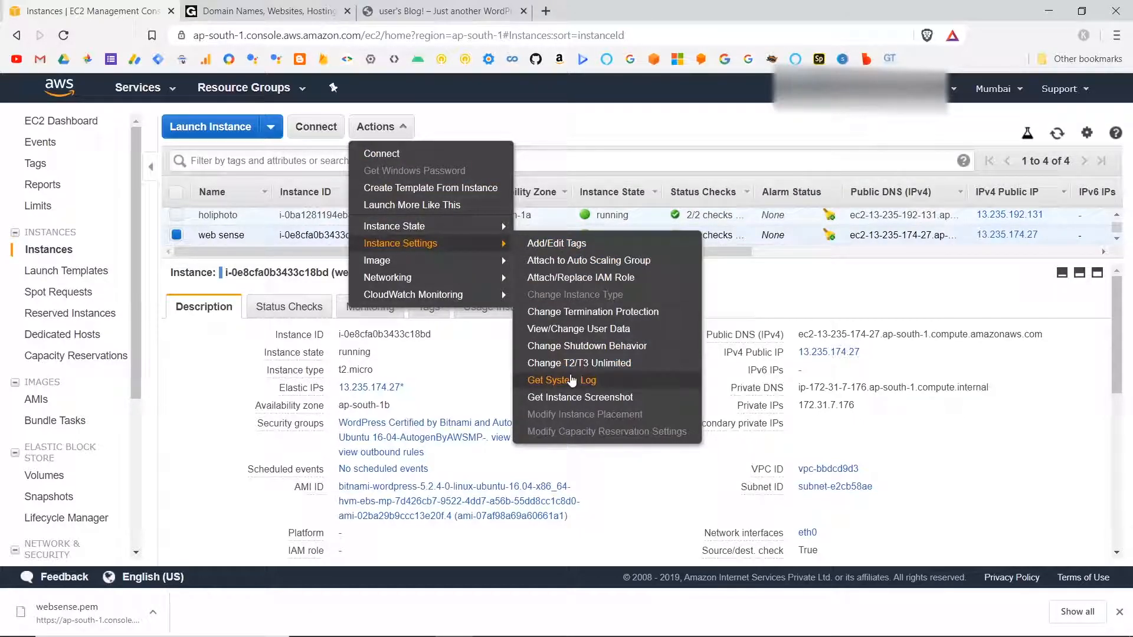
pyautogui.click(572, 380)
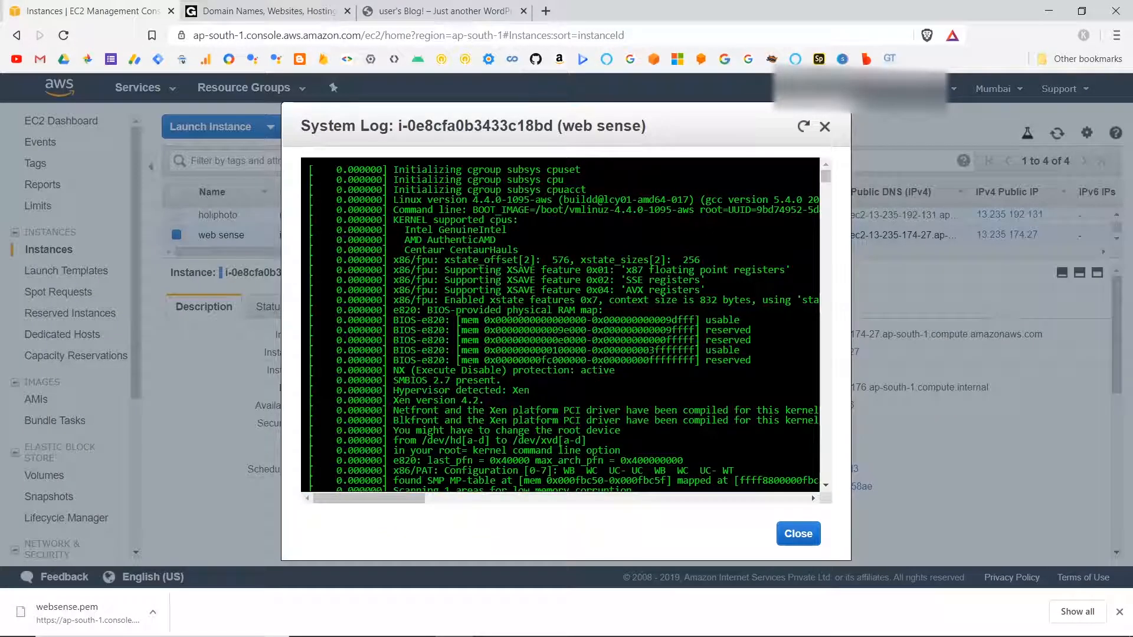
pyautogui.scroll(-20, 535, 217)
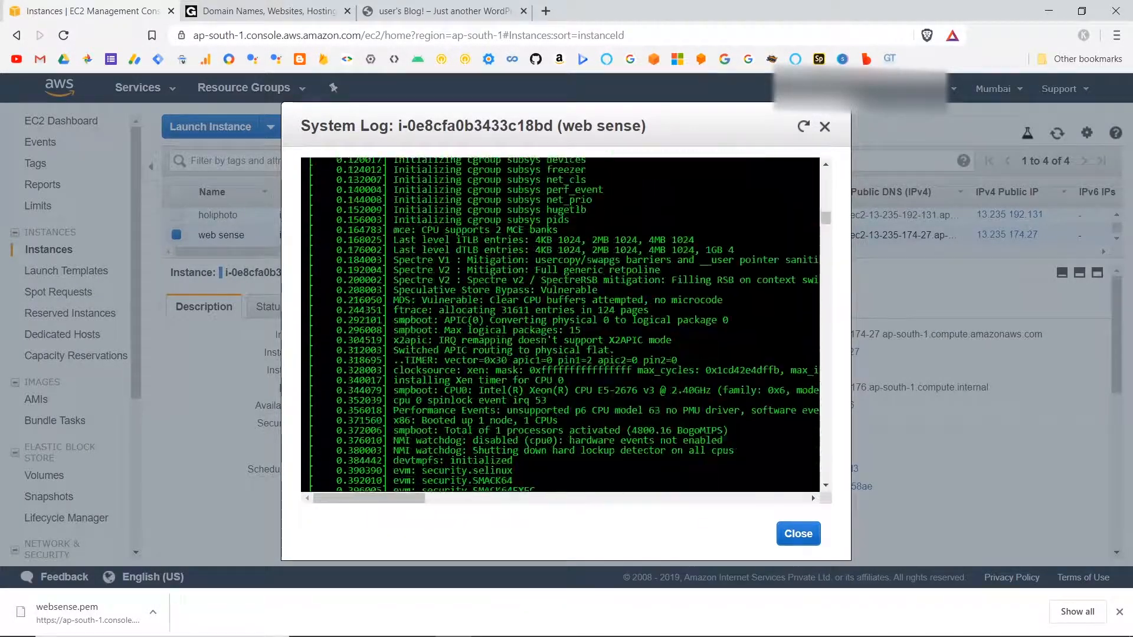
pyautogui.scroll(-15, 535, 218)
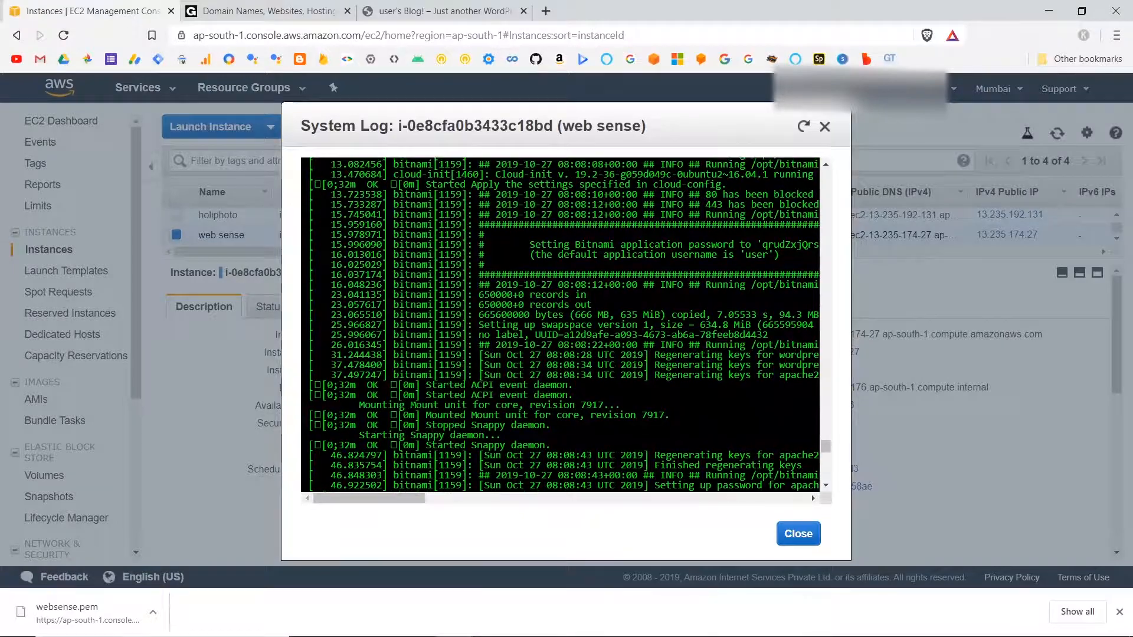
pyautogui.moveTo(409, 500); pyautogui.dragTo(443, 504)
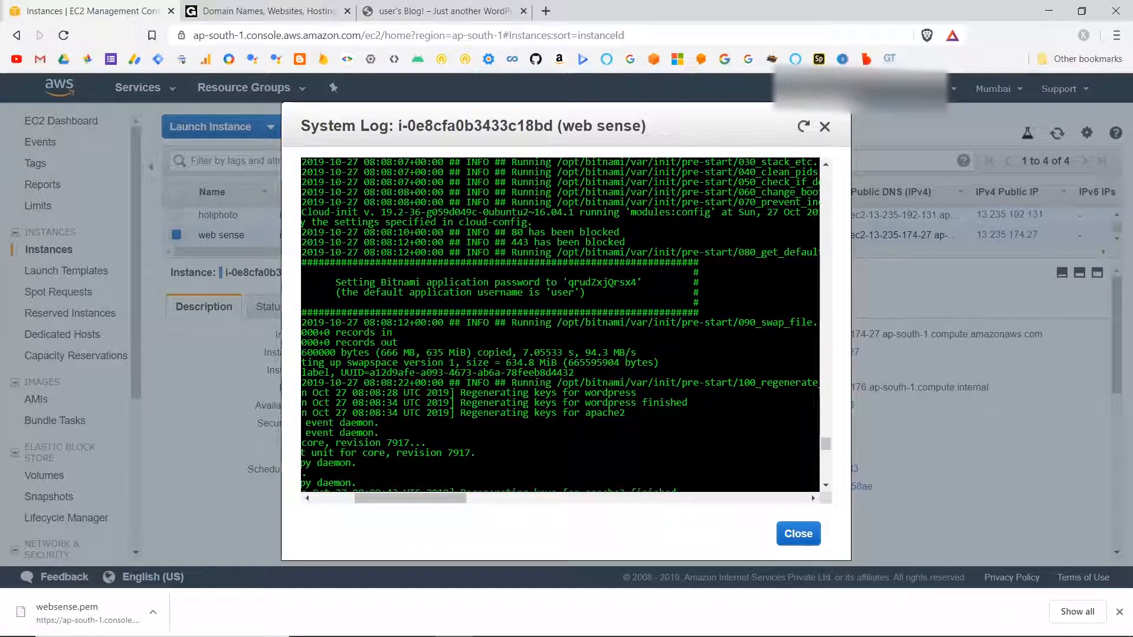
# Select the application password in the system log, switch to WEB SENSE.txt in Notepad, and add blank lines below the IP address.
pyautogui.moveTo(569, 283); pyautogui.dragTo(586, 282)
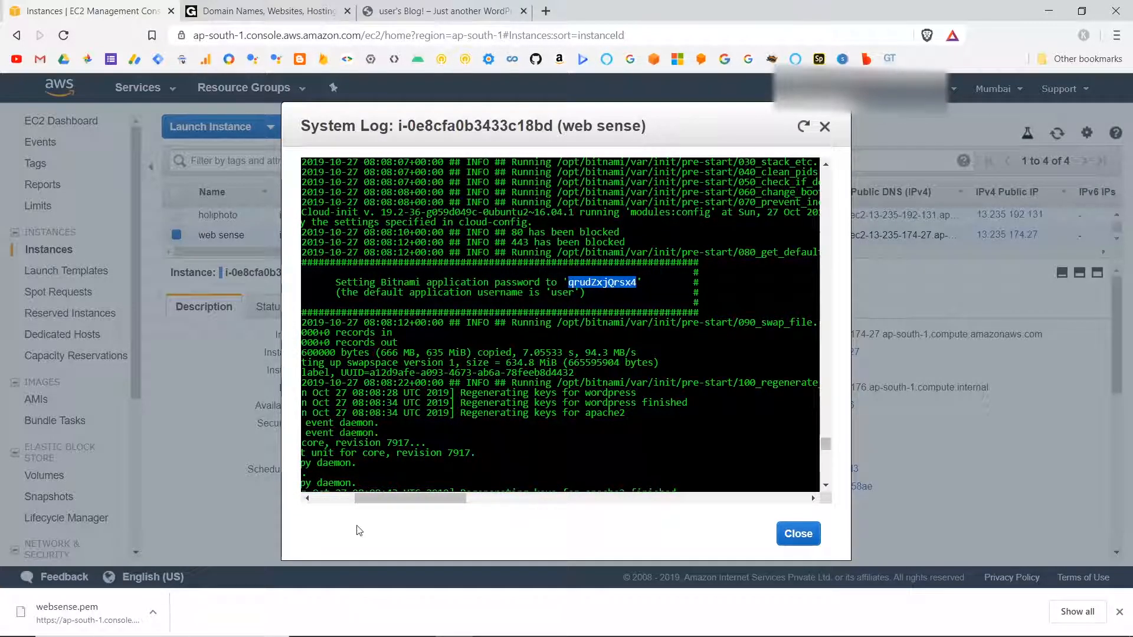
pyautogui.moveTo(289, 635)
pyautogui.click(562, 622)
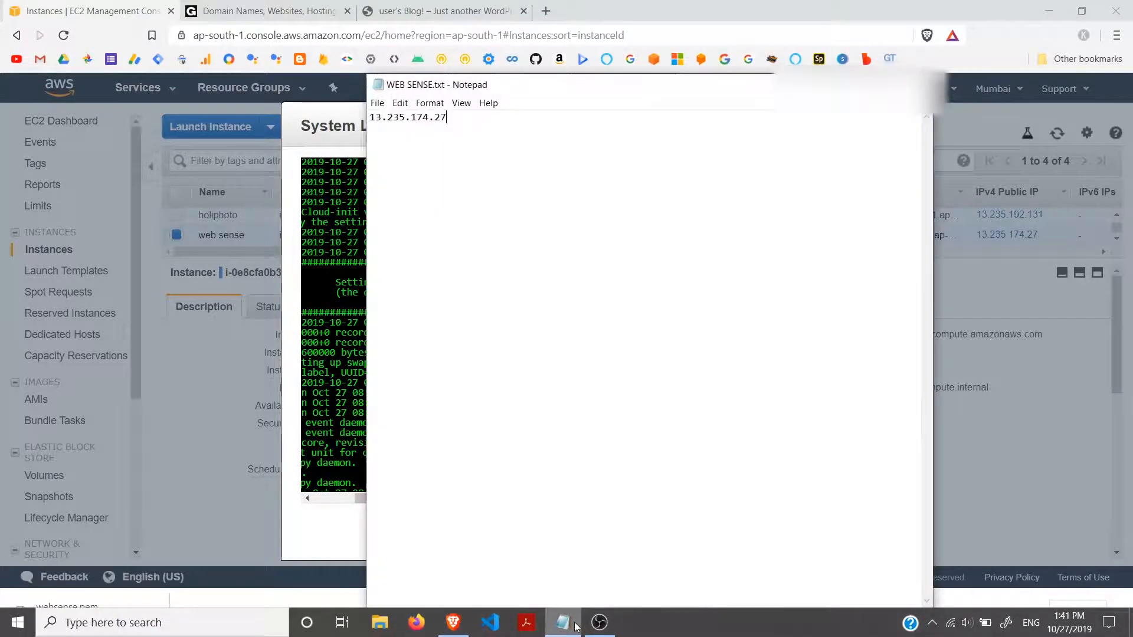
pyautogui.press('Return')
pyautogui.press('Return')
pyautogui.press('Return')
pyautogui.press('Return')
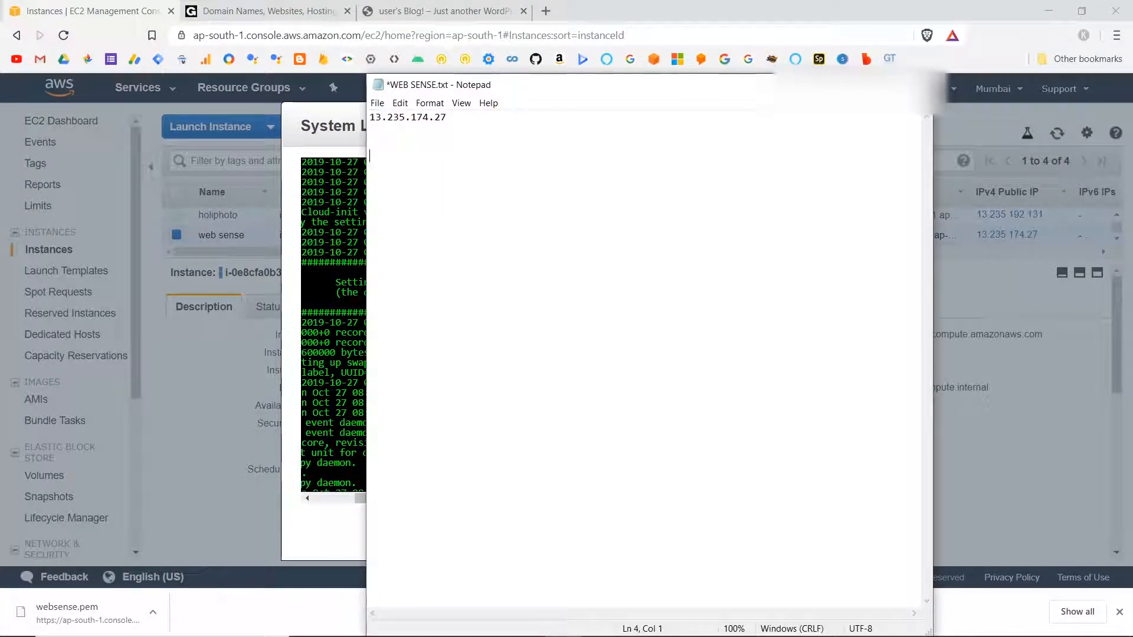
pyautogui.hotkey('ctrl', 'v')
pyautogui.press('BackSpace')
pyautogui.press('BackSpace')
pyautogui.press('BackSpace')
pyautogui.press('BackSpace')
pyautogui.press('BackSpace')
pyautogui.press('BackSpace')
pyautogui.press('BackSpace')
pyautogui.press('BackSpace')
pyautogui.press('BackSpace')
pyautogui.press('BackSpace')
pyautogui.press('BackSpace')
# Copy the Bitnami application password from the system log into WEB SENSE.txt below the IP address, save the file, and return to the browser.
pyautogui.hotkey('alt', 'Tab')
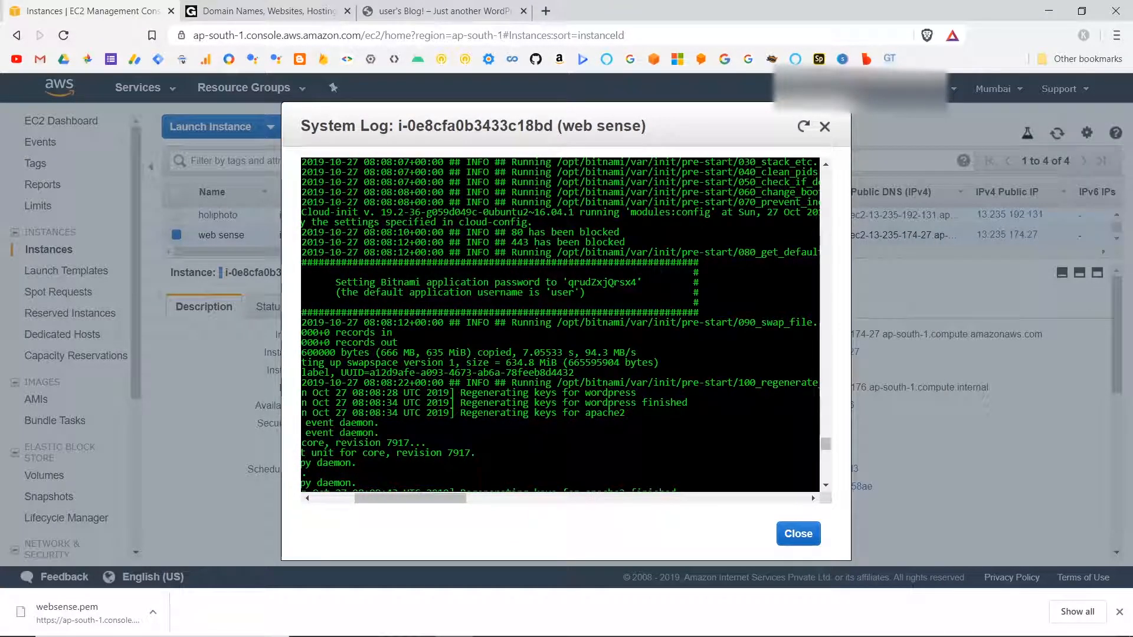
pyautogui.moveTo(602, 283); pyautogui.dragTo(636, 283)
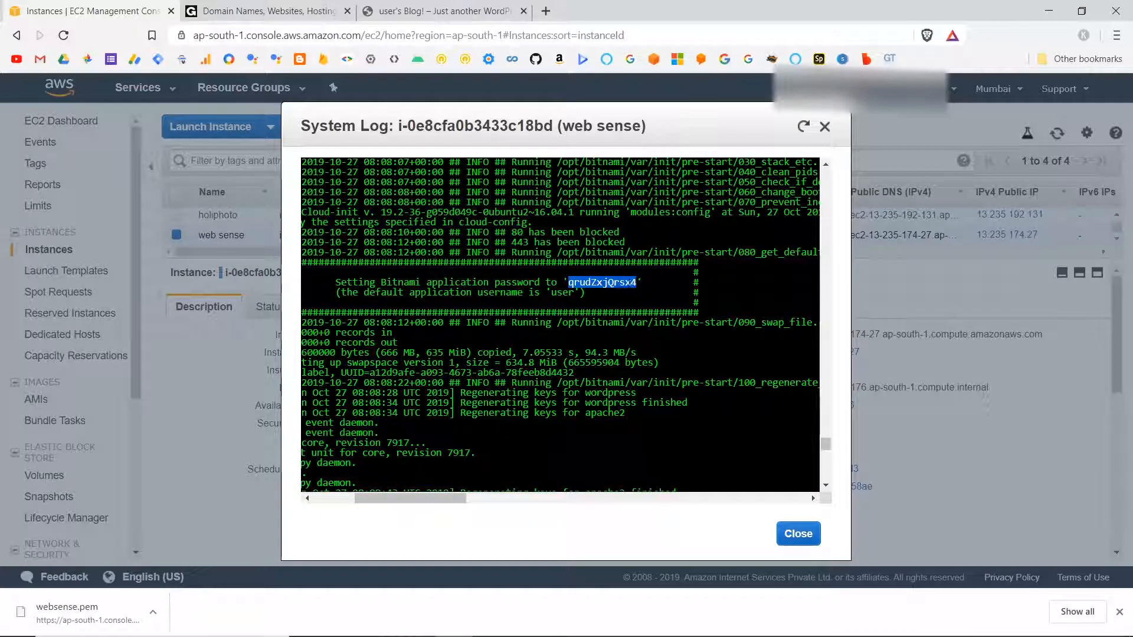
pyautogui.rightClick(613, 284)
pyautogui.click(634, 292)
pyautogui.hotkey('alt', 'Tab')
pyautogui.hotkey('ctrl', 'v')
pyautogui.hotkey('ctrl', 's')
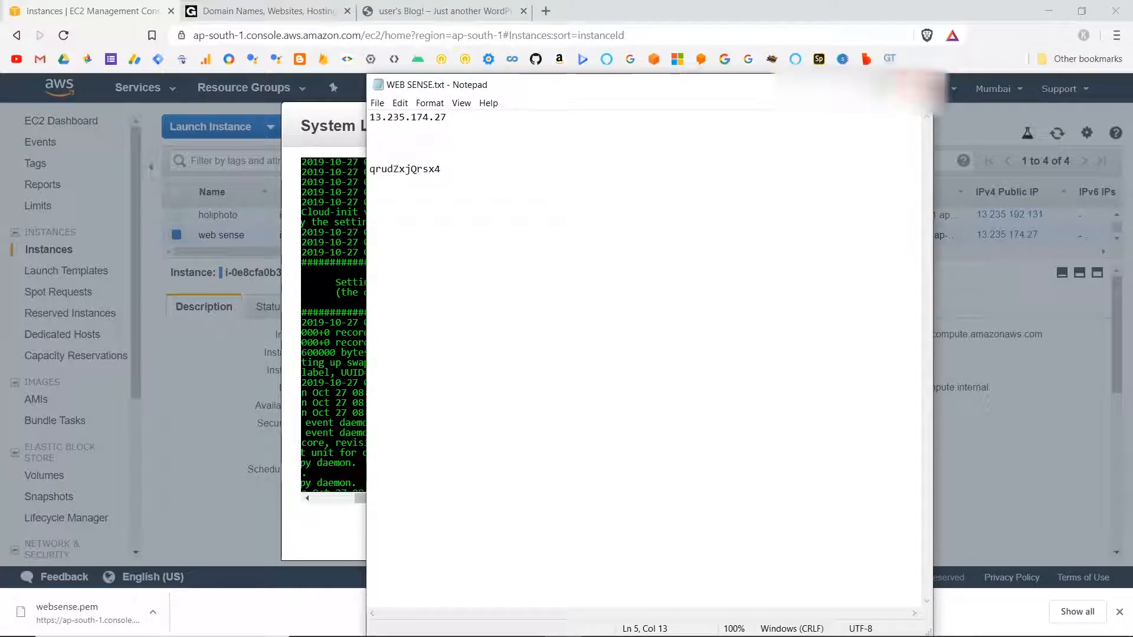
pyautogui.click(846, 85)
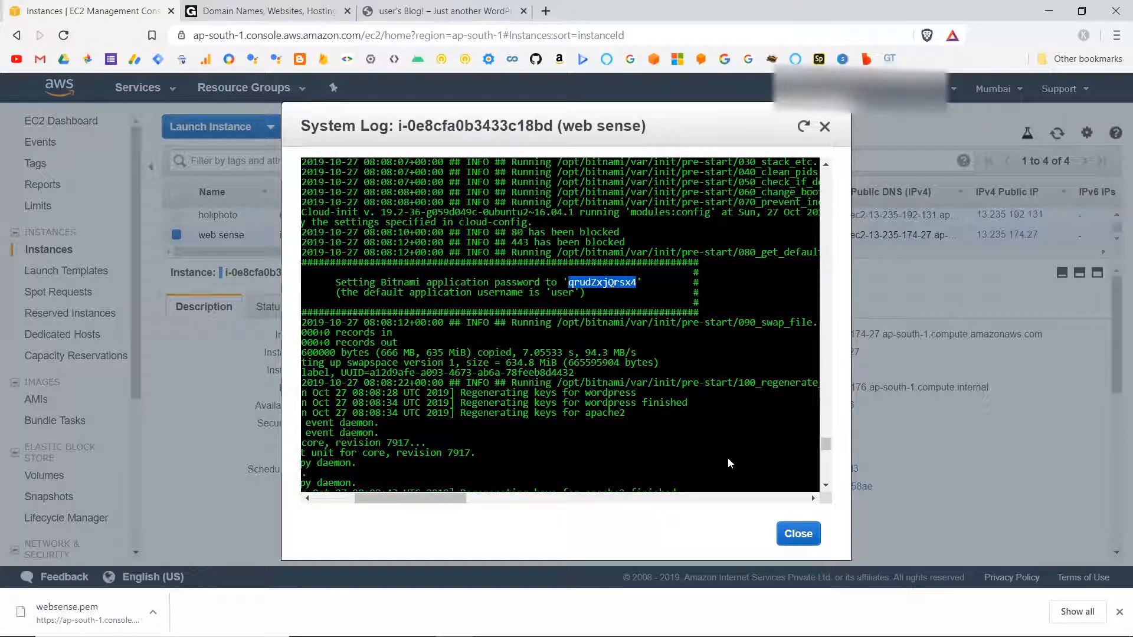
# Close the system log and open the WordPress admin page at 13.235.174.27/wp-admin in the blog's browser tab.
pyautogui.click(798, 534)
pyautogui.click(413, 10)
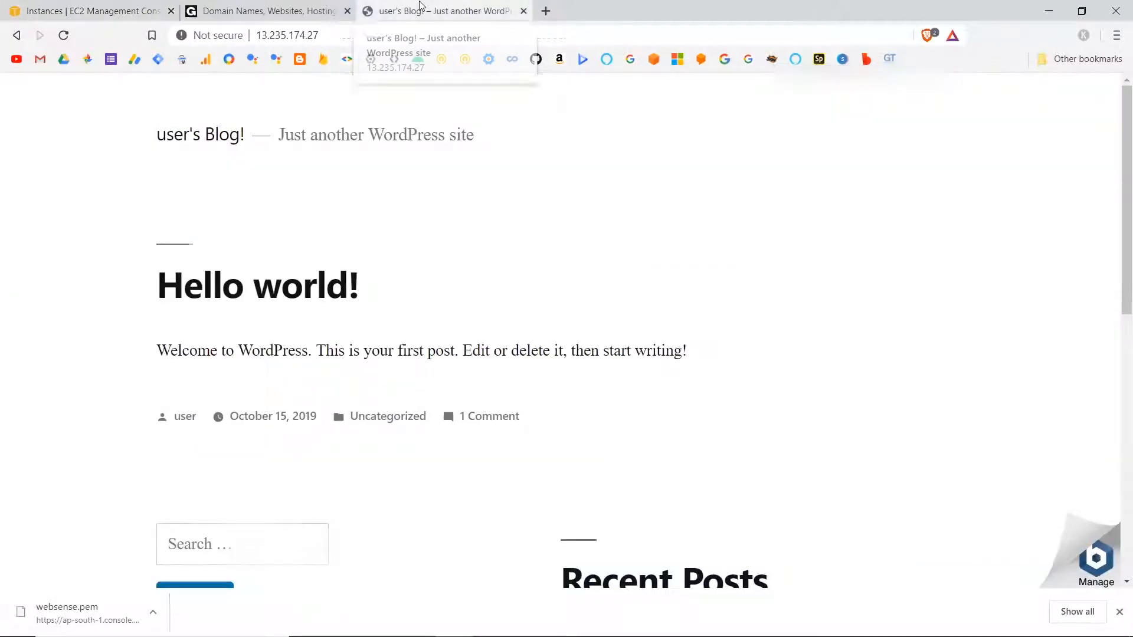
pyautogui.click(370, 36)
pyautogui.click(370, 36)
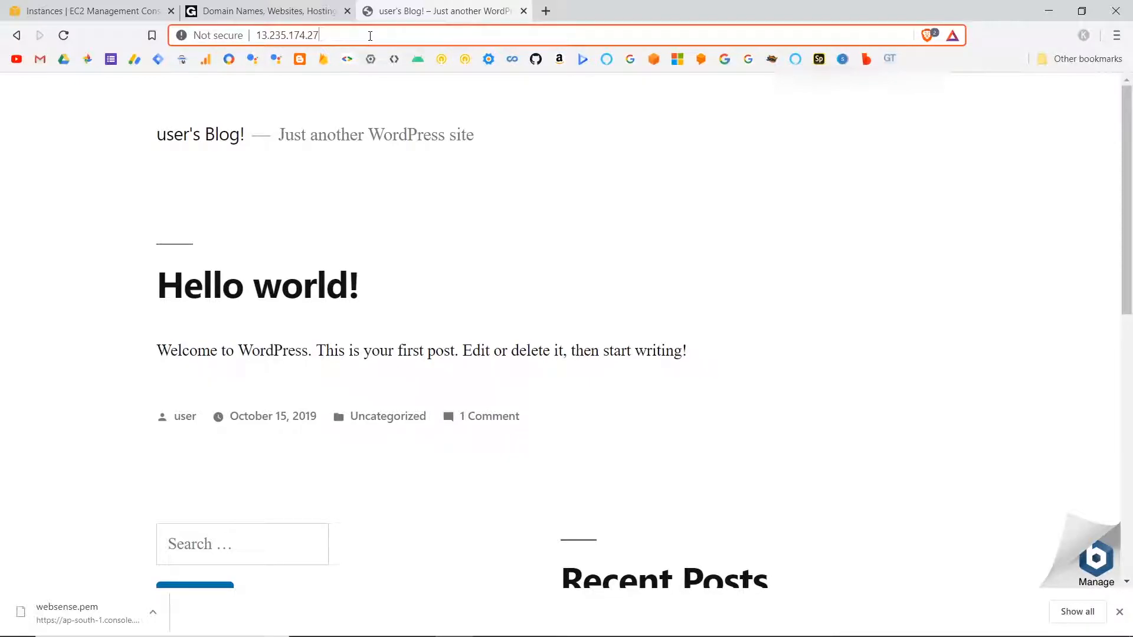
pyautogui.write('/wp-ad')
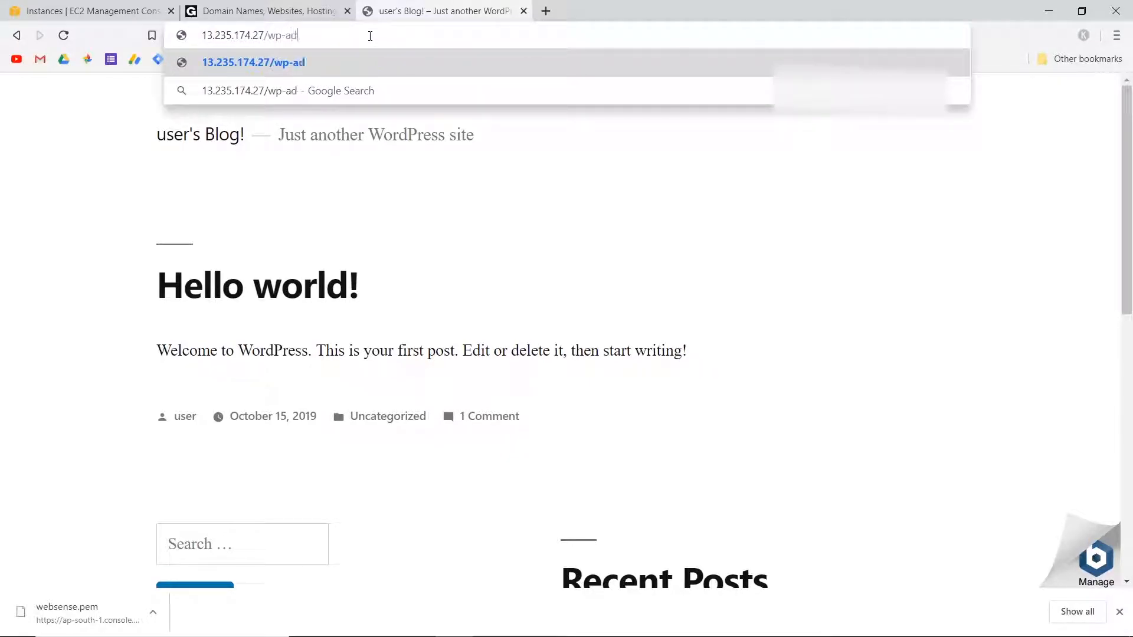
pyautogui.write('min')
pyautogui.press('Return')
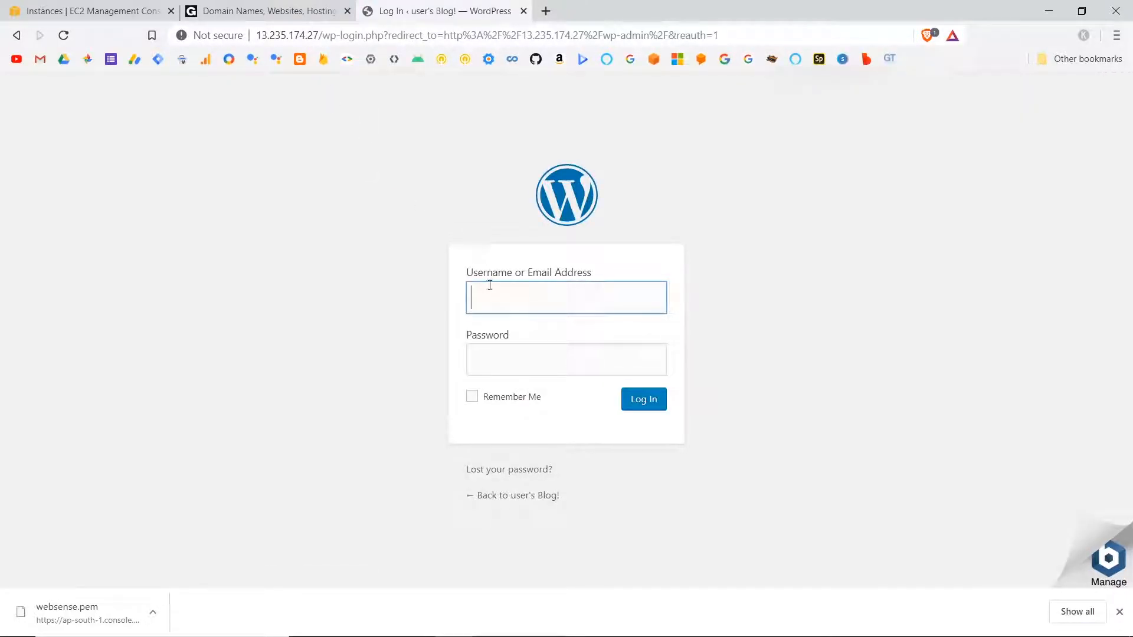
# Log in to WordPress with the username user and the copied application password, and save the login in the browser.
pyautogui.click(490, 291)
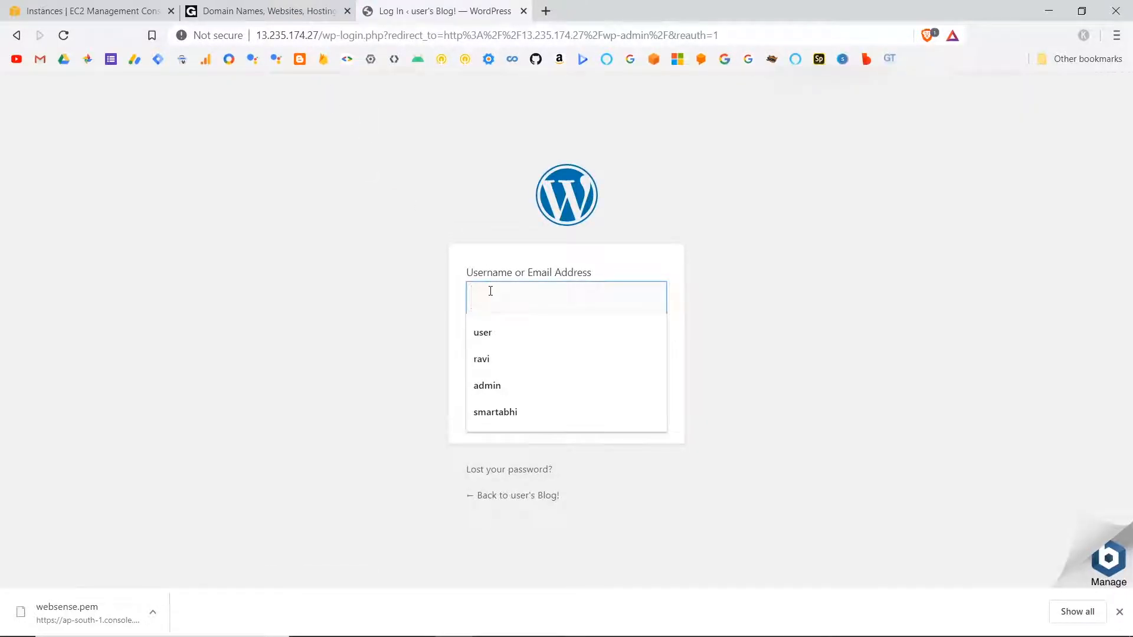
pyautogui.click(489, 334)
pyautogui.click(499, 364)
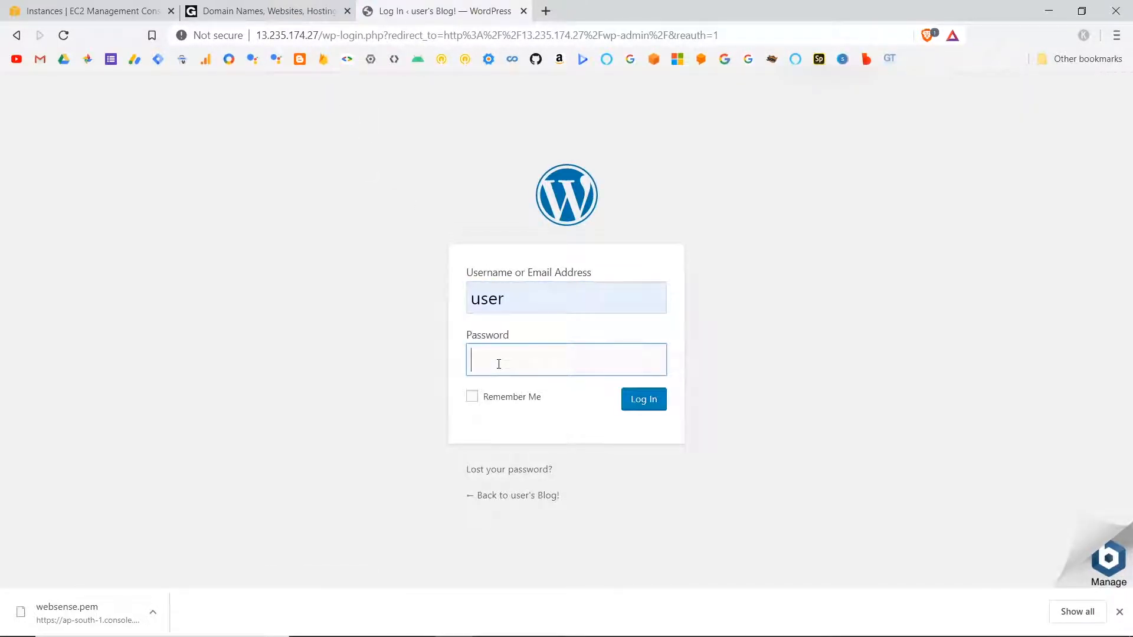
pyautogui.hotkey('ctrl', 'v')
pyautogui.click(643, 401)
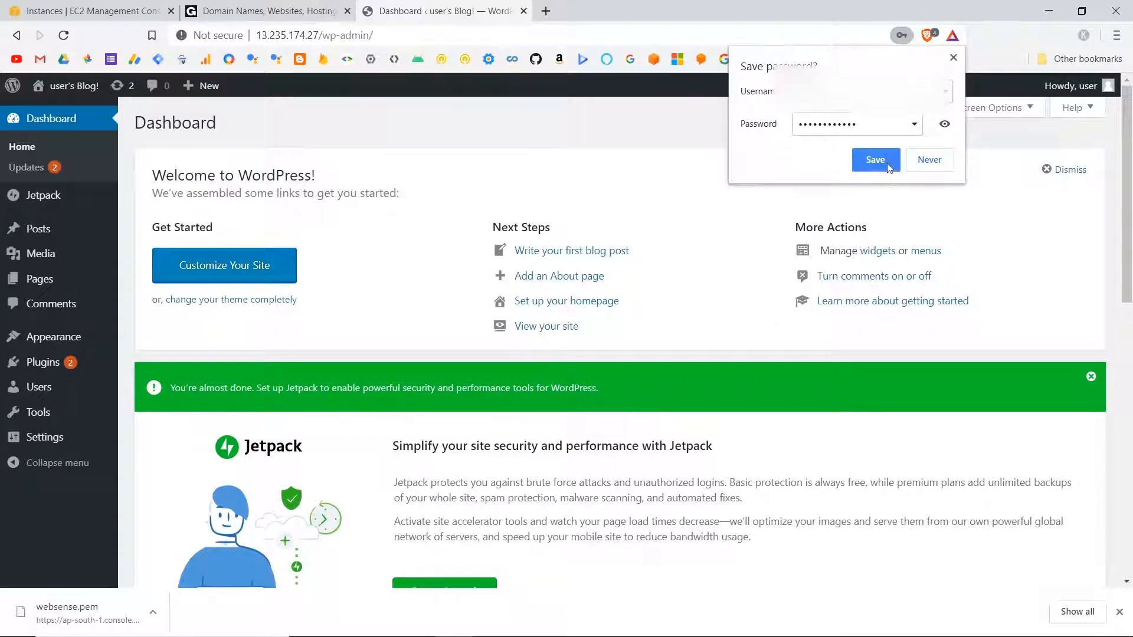
pyautogui.click(875, 160)
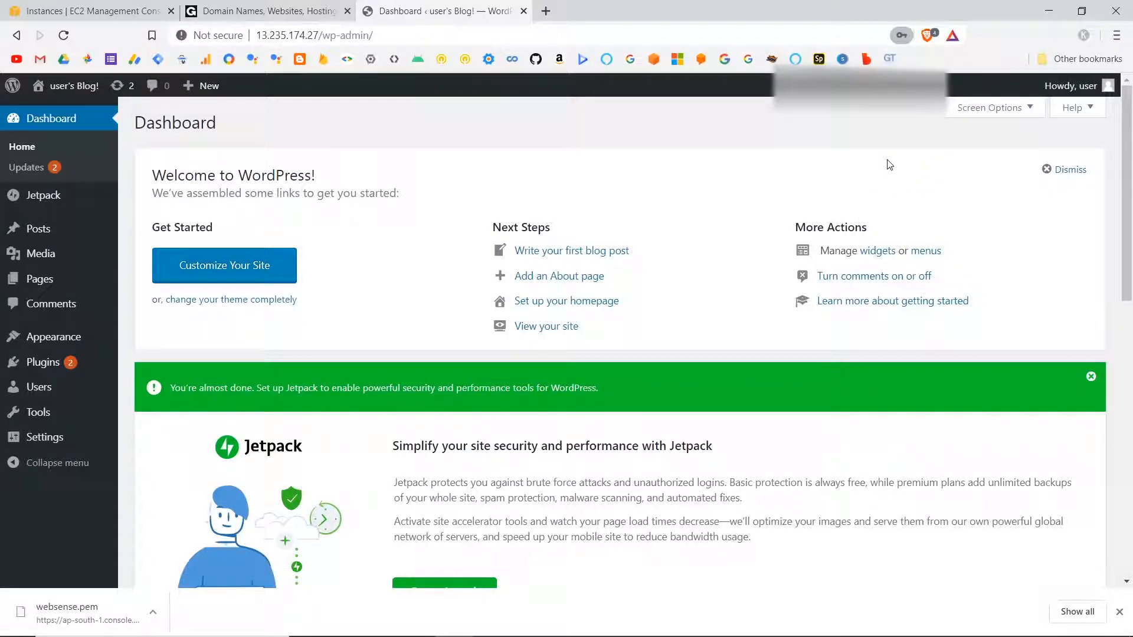
# Dismiss the Jetpack setup notice on the WordPress dashboard, and briefly open and close the site customizer.
pyautogui.click(1090, 378)
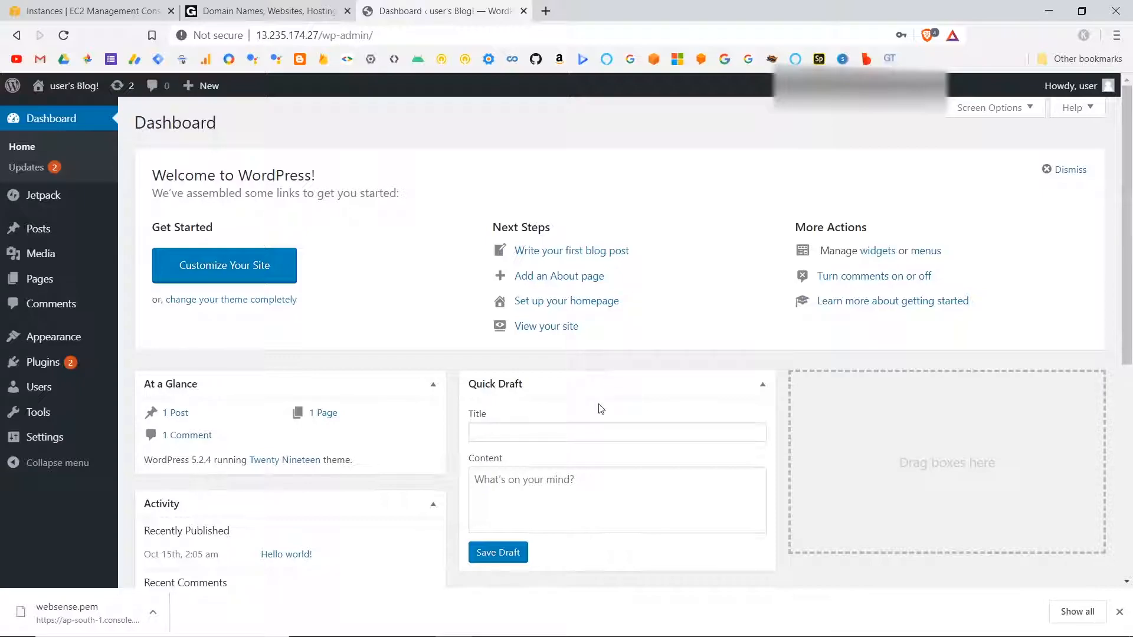
pyautogui.scroll(-3, 348, 407)
pyautogui.scroll(3, 348, 407)
pyautogui.click(242, 272)
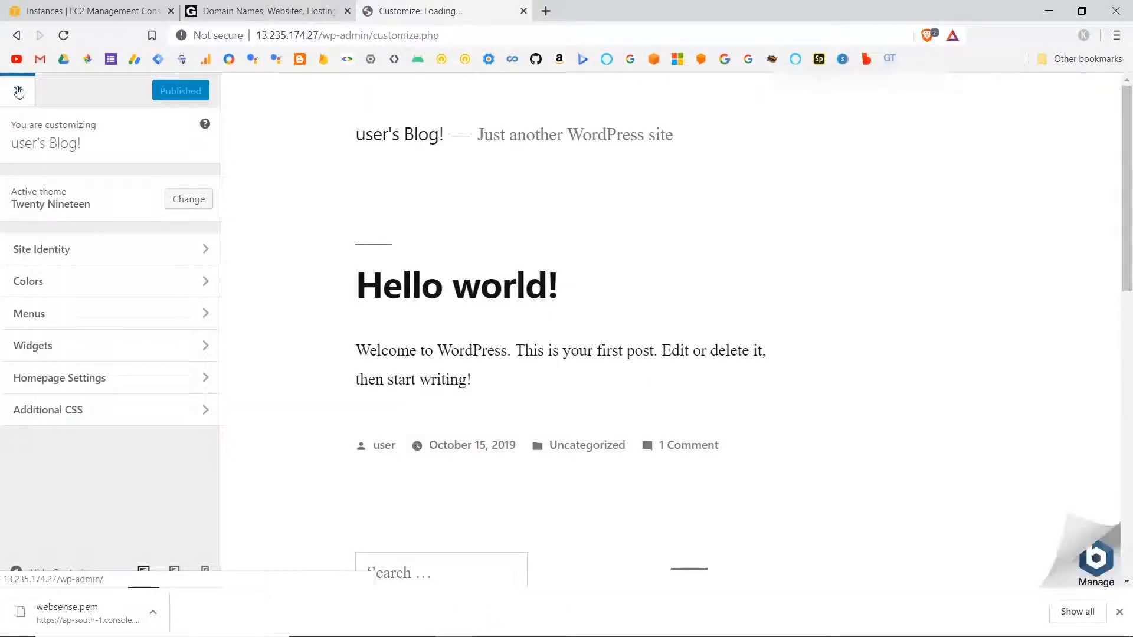
pyautogui.click(17, 90)
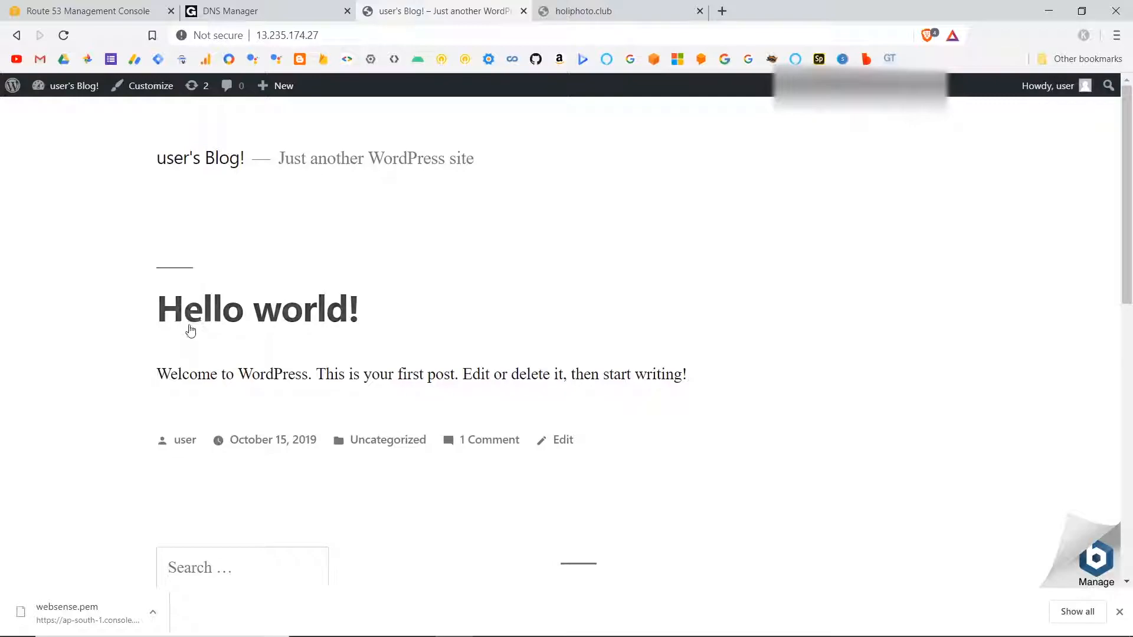
# Open the site customizer from the blog's dashboard, live preview the Twenty Seventeen theme, and publish it.
pyautogui.click(69, 87)
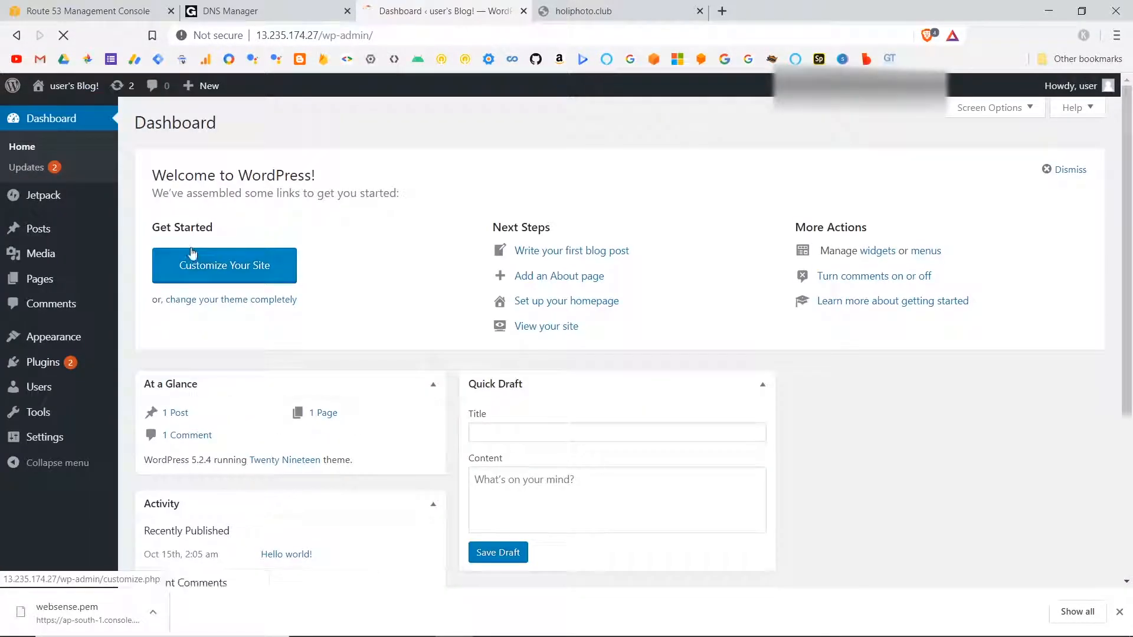
pyautogui.click(233, 268)
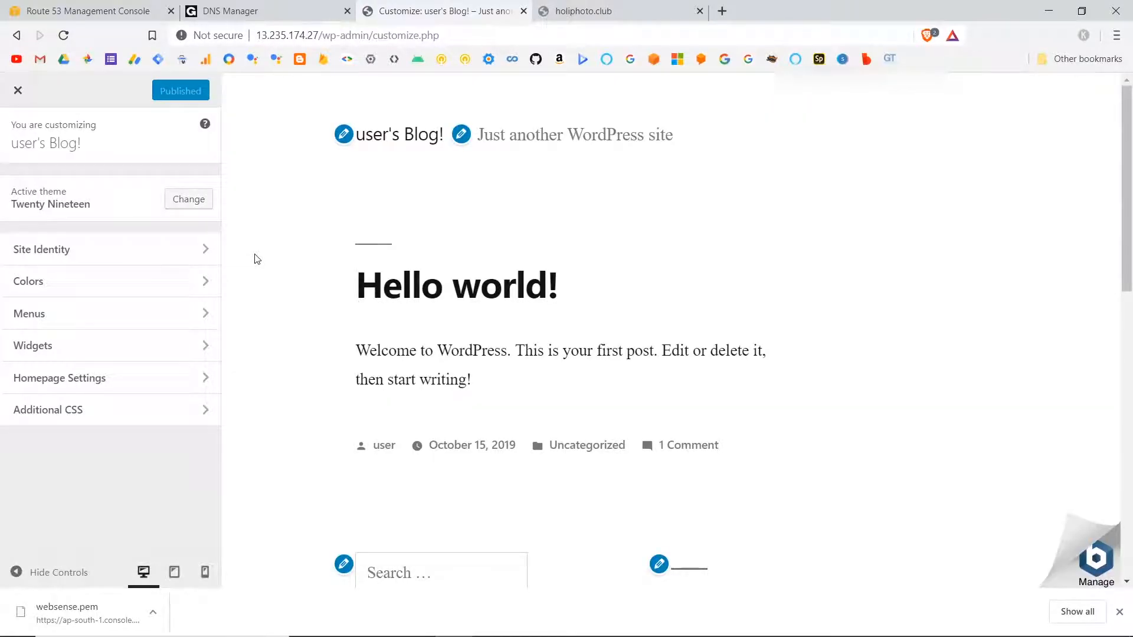
pyautogui.scroll(-5, 356, 366)
pyautogui.scroll(5, 355, 366)
pyautogui.click(189, 200)
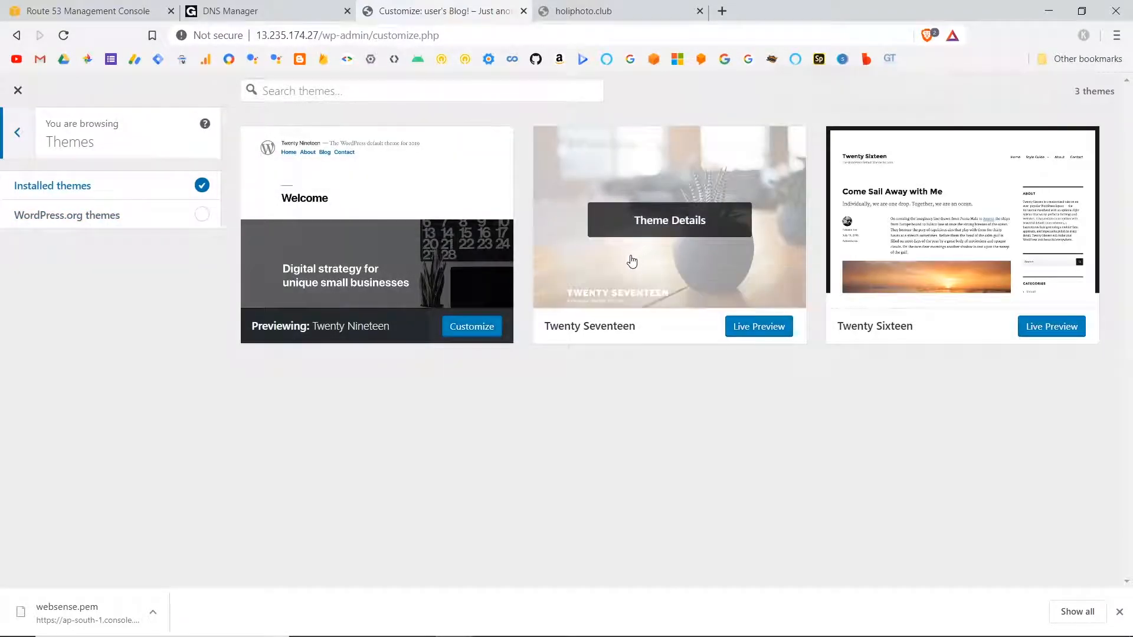
pyautogui.click(751, 323)
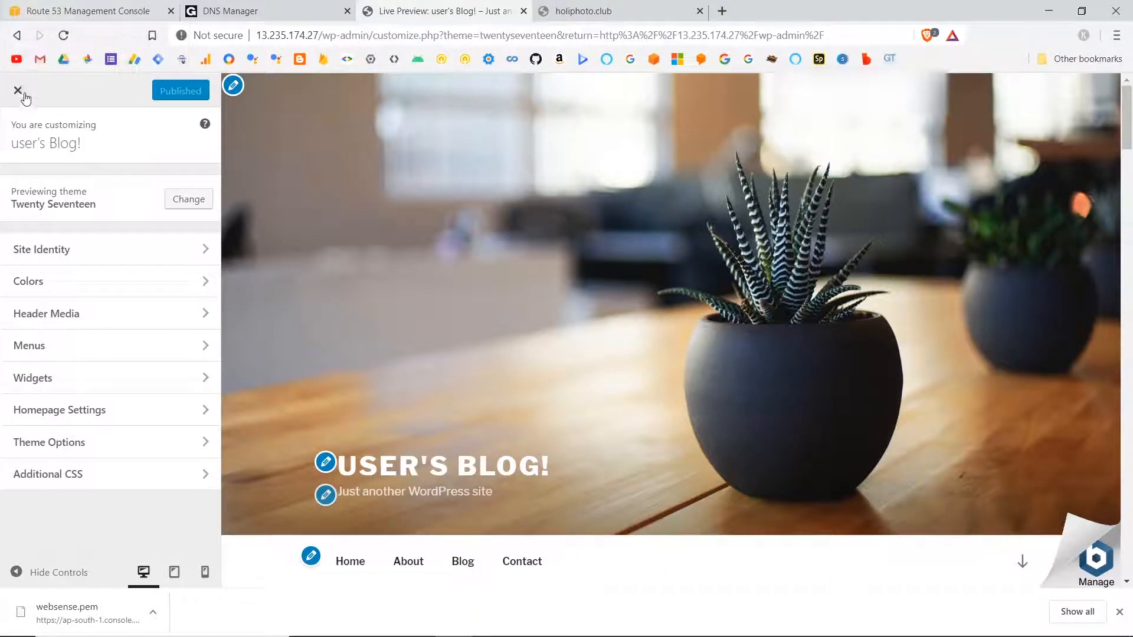
# Set the site title to Web Sense in the site identity settings and publish the change.
pyautogui.click(111, 250)
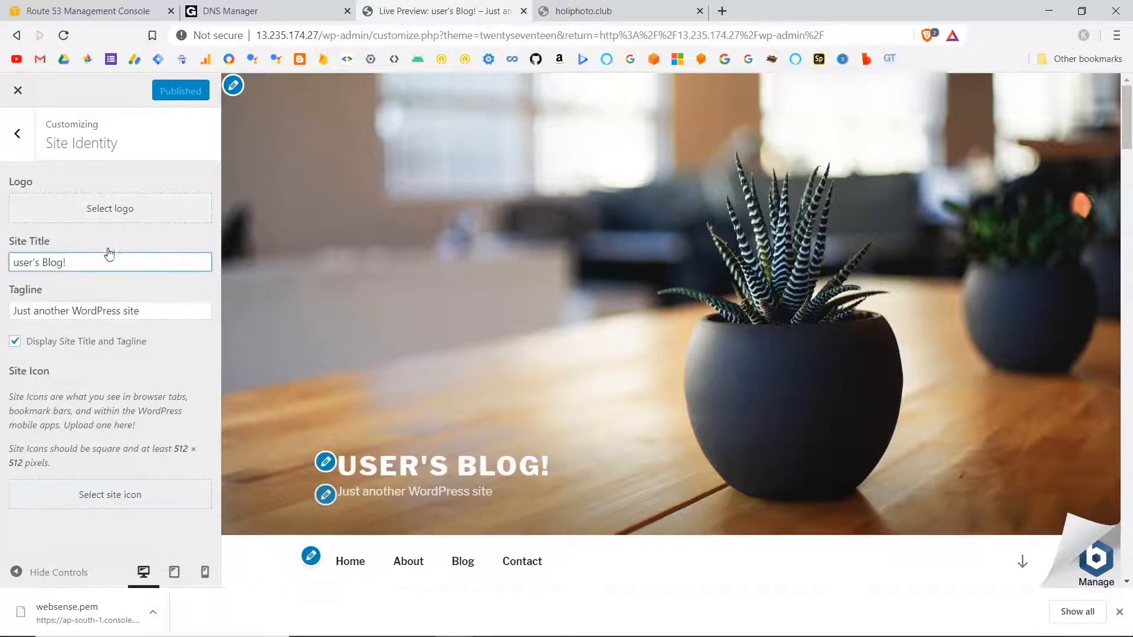
pyautogui.moveTo(100, 263); pyautogui.dragTo(2, 257)
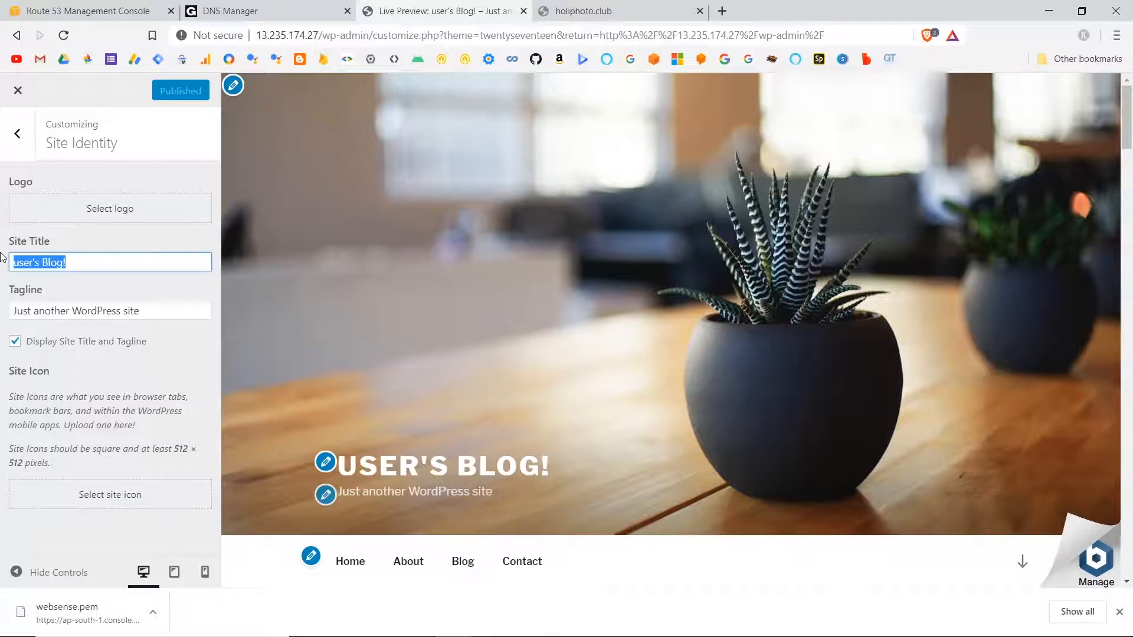
pyautogui.write('Web Sense')
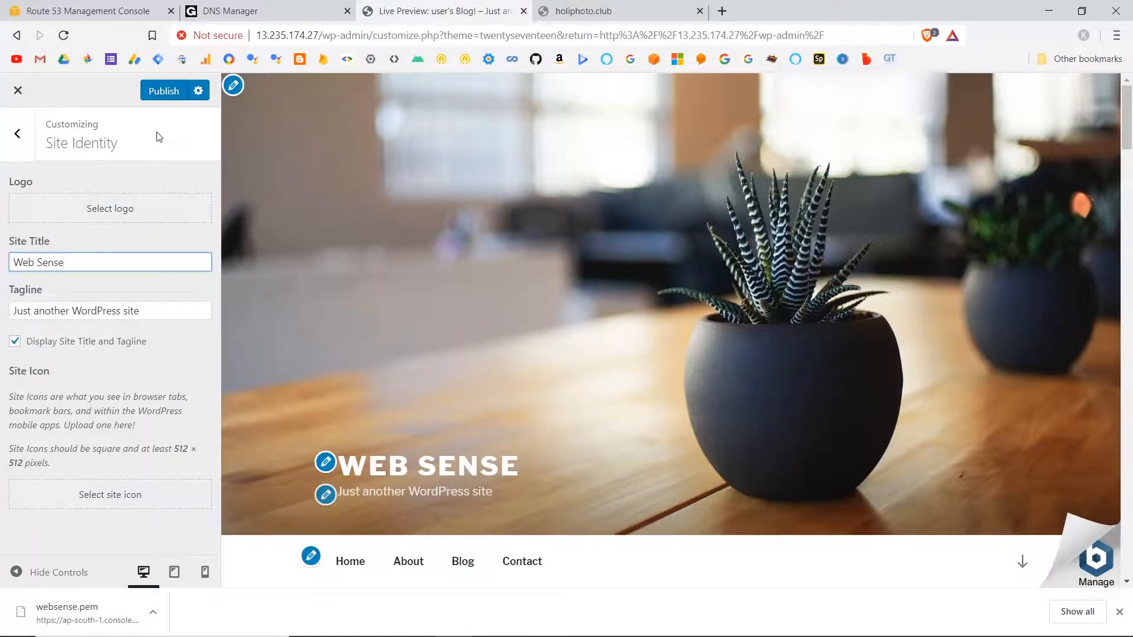
pyautogui.click(164, 95)
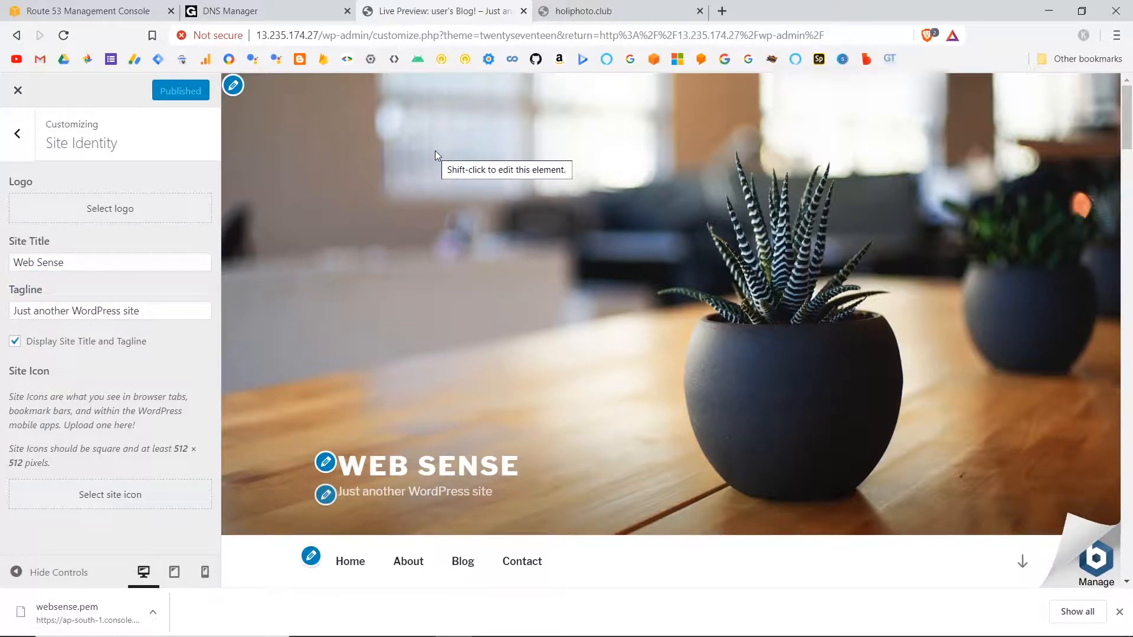
# Leave the customizer, visit the published site's front page, and look over its content.
pyautogui.click(18, 89)
pyautogui.click(70, 87)
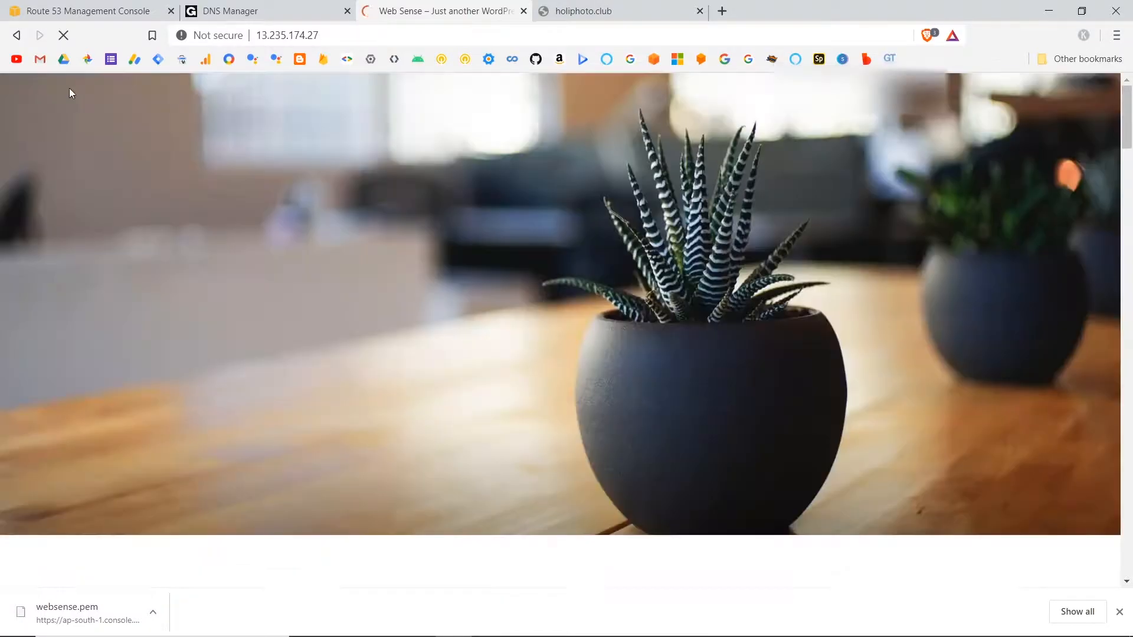
pyautogui.scroll(-10, 403, 391)
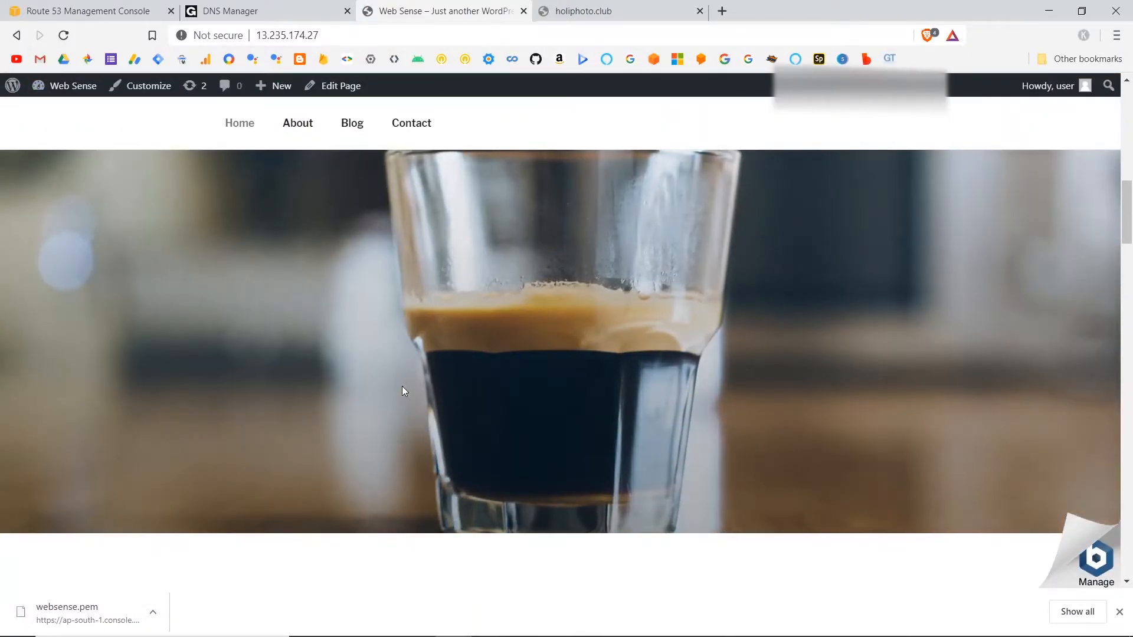
pyautogui.scroll(-10, 402, 386)
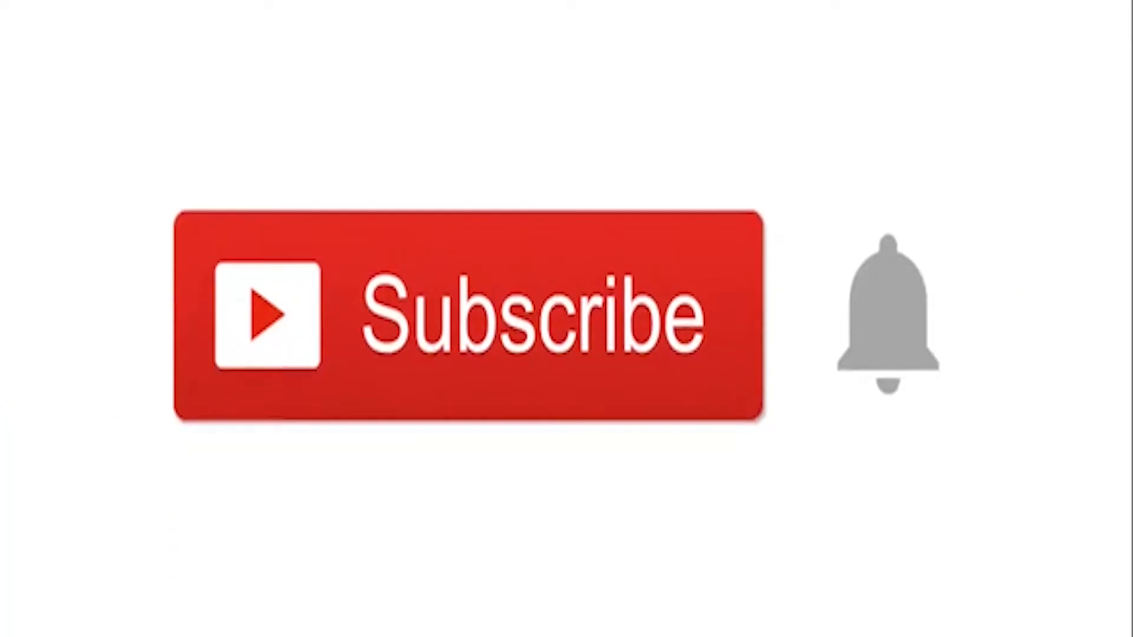